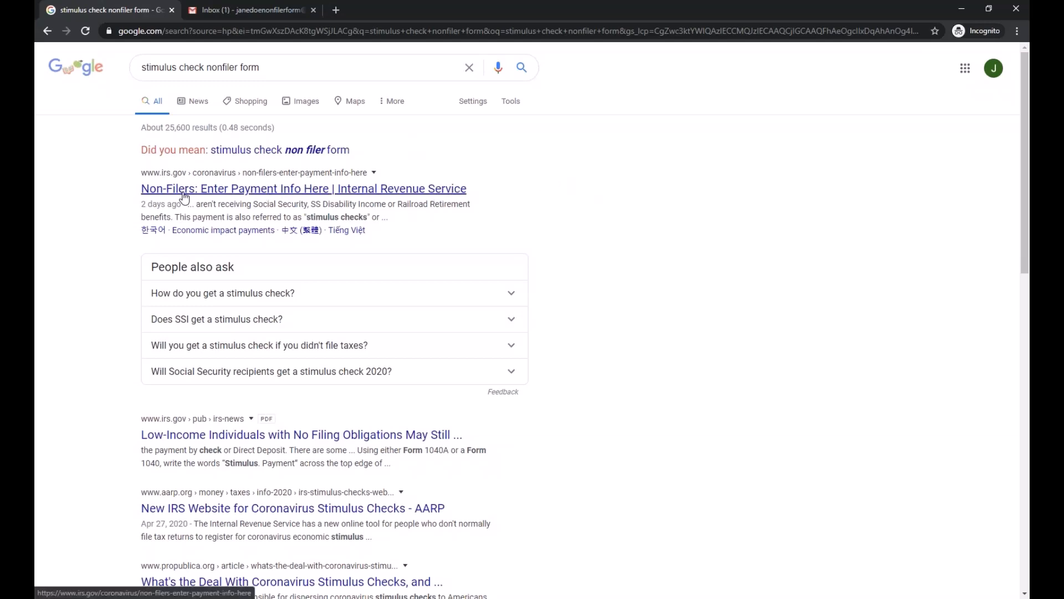
# - Open the IRS Non-Filers page, dismiss the feedback popup, and choose 'Enter your information'
pyautogui.click(148, 192)
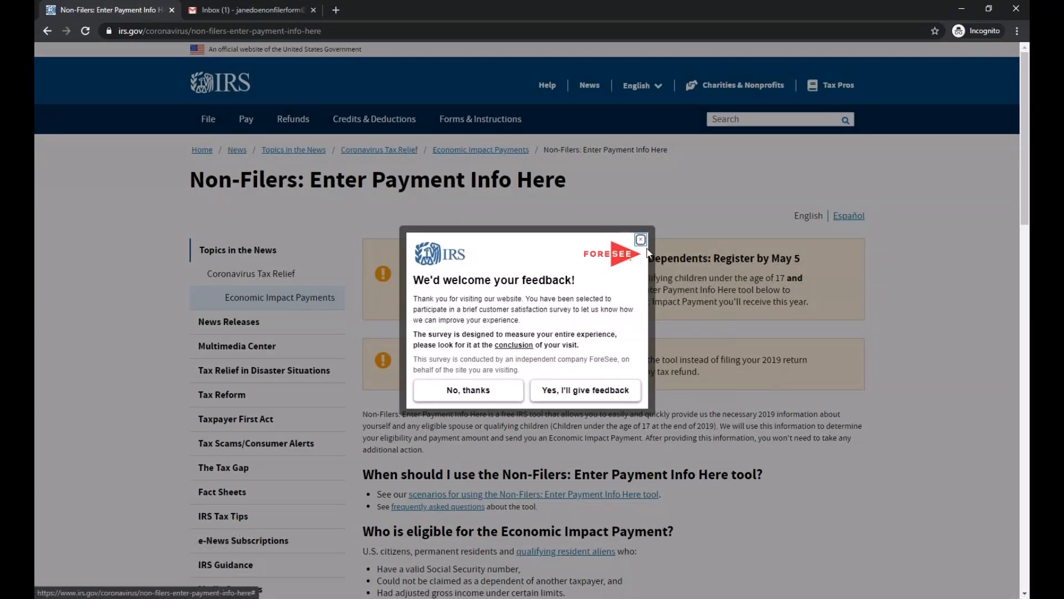
pyautogui.click(641, 240)
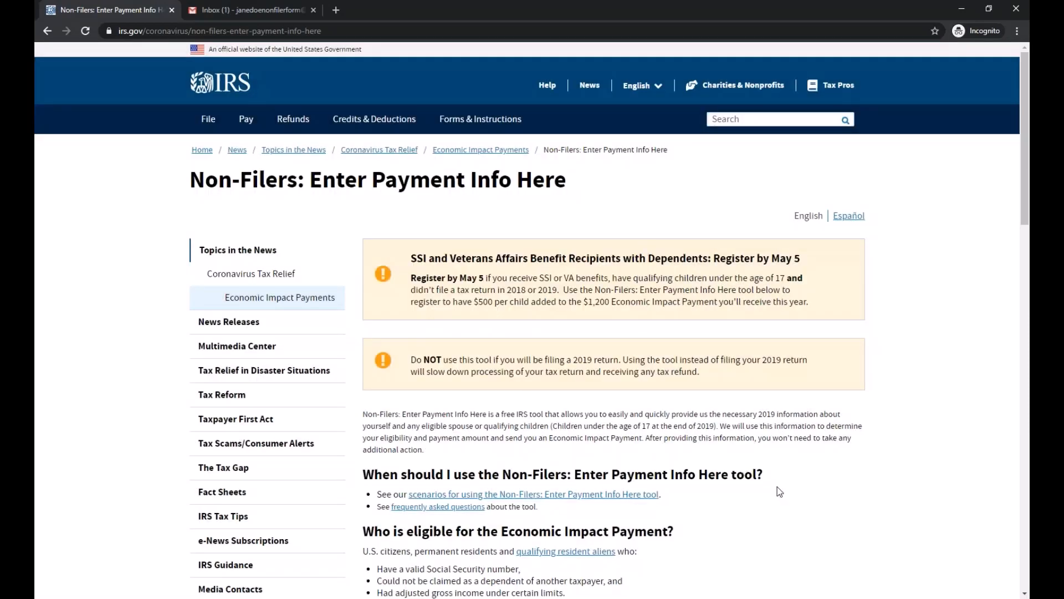
pyautogui.scroll(-2, 781, 479)
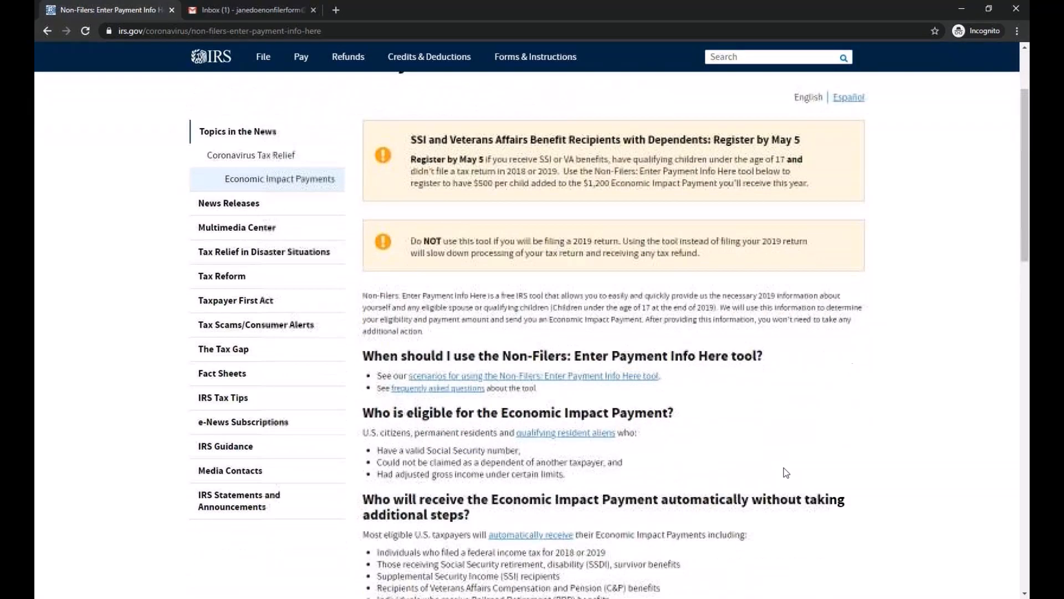
pyautogui.scroll(-3, 743, 441)
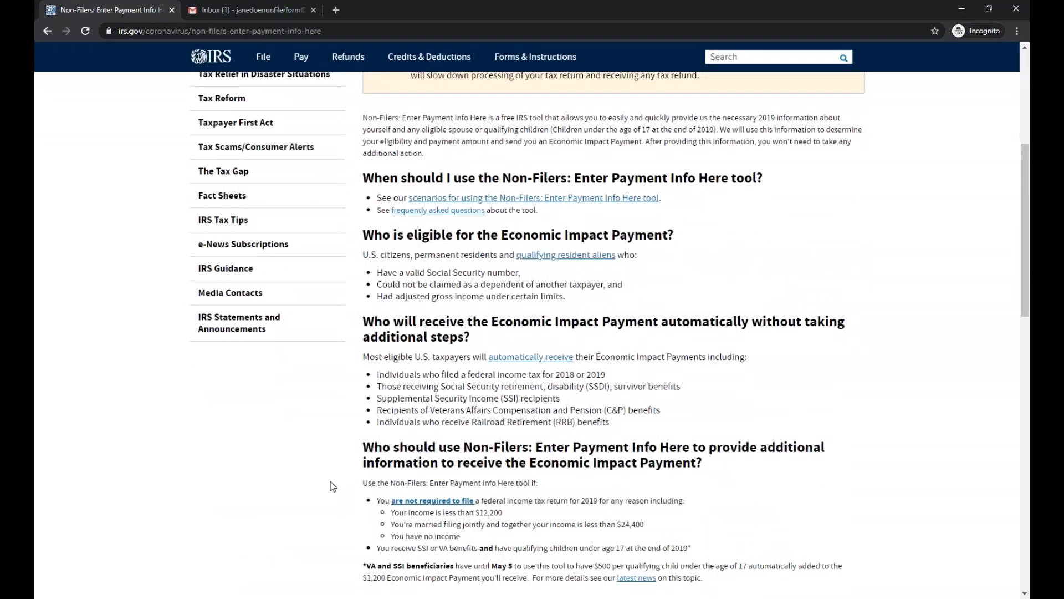
pyautogui.scroll(-4, 332, 480)
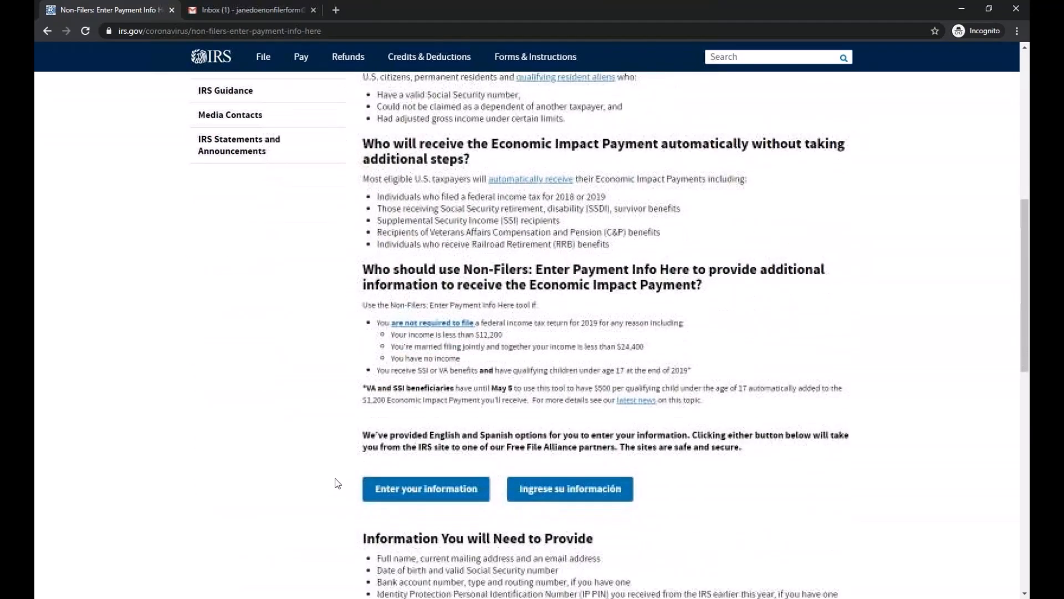
pyautogui.scroll(9, 337, 482)
pyautogui.scroll(-5, 337, 482)
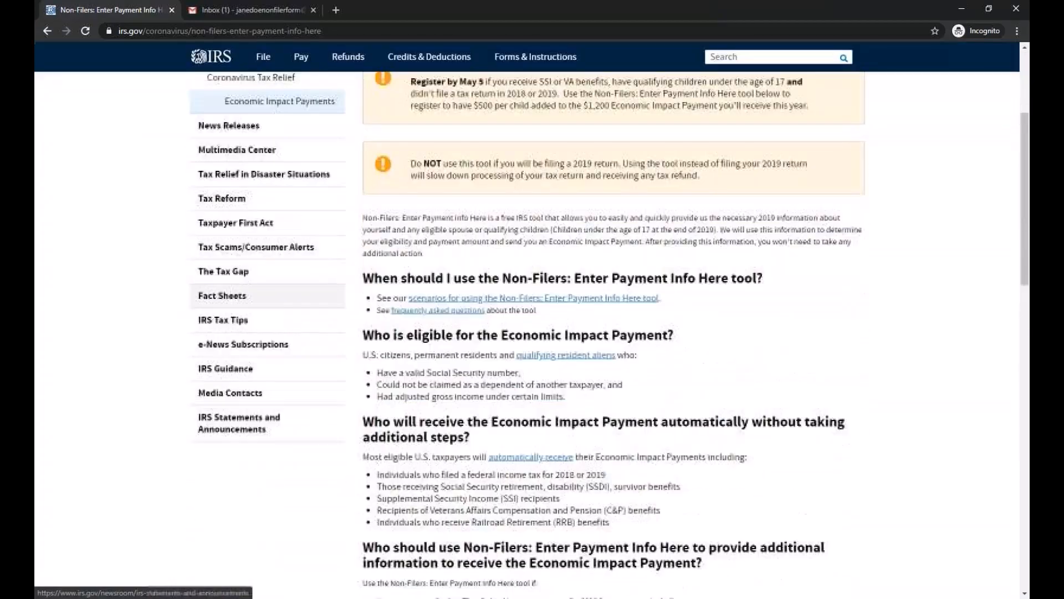
pyautogui.scroll(-5, 327, 360)
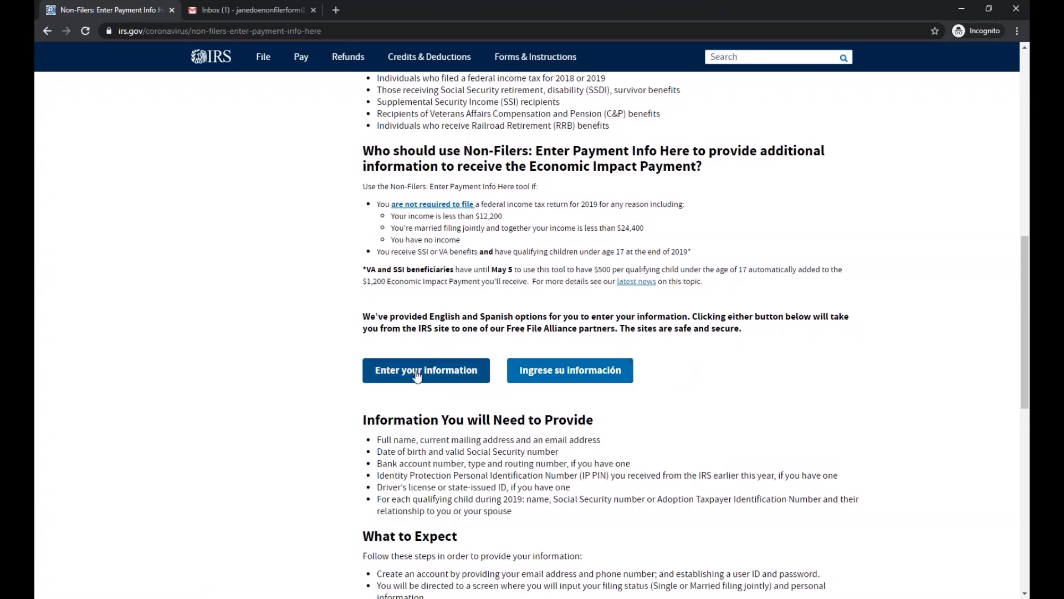
pyautogui.click(385, 379)
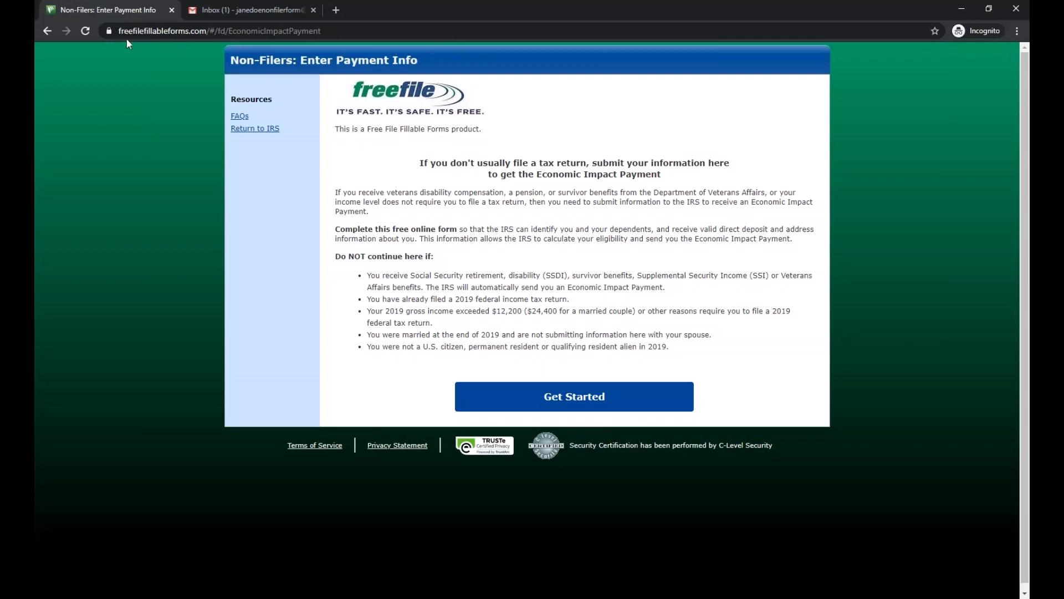
# - Choose Get Started on the Non-Filers: Enter Payment Info page to reach account creation
pyautogui.click(249, 32)
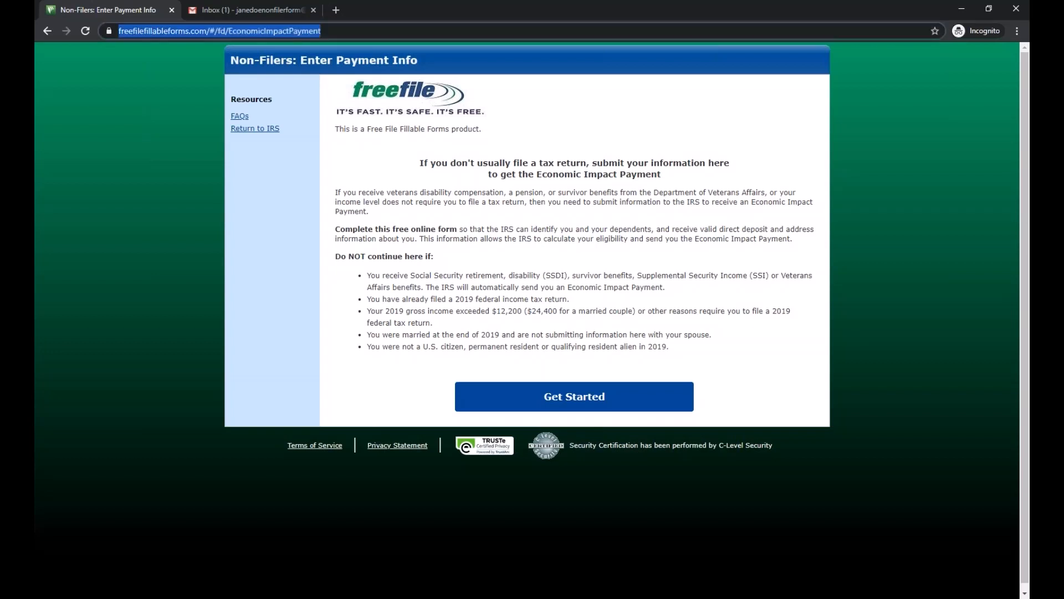
pyautogui.click(401, 240)
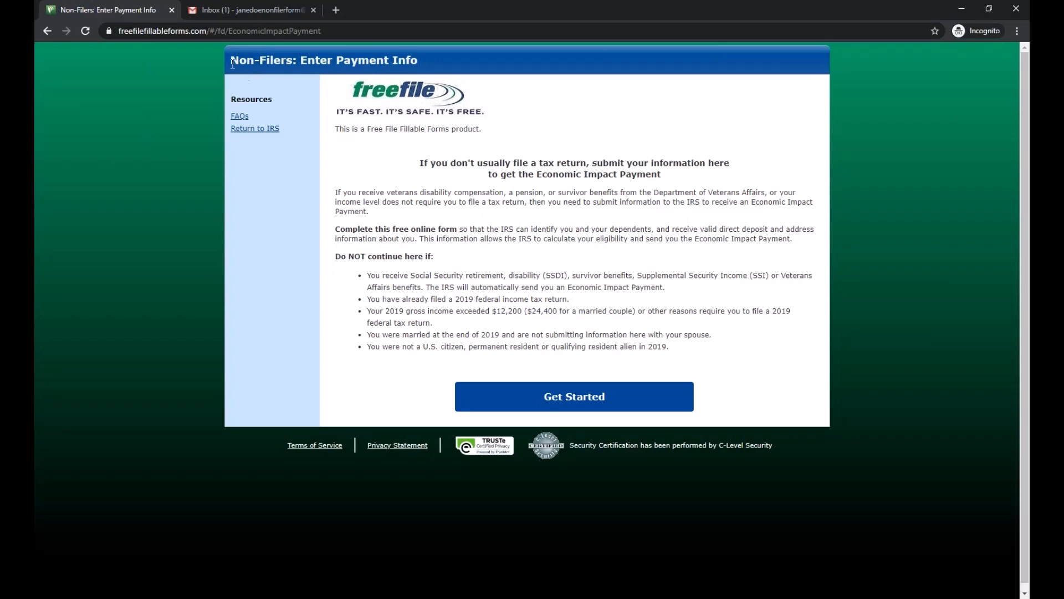
pyautogui.click(585, 399)
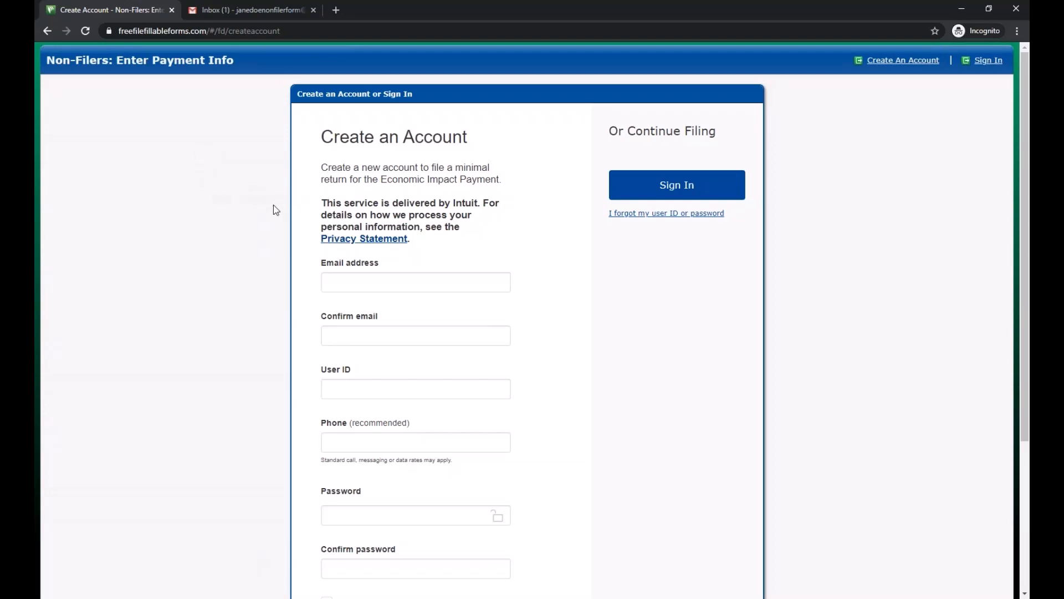
# - Load google.com in a new tab, then return to the Create Account form
pyautogui.click(336, 10)
pyautogui.write('google.com')
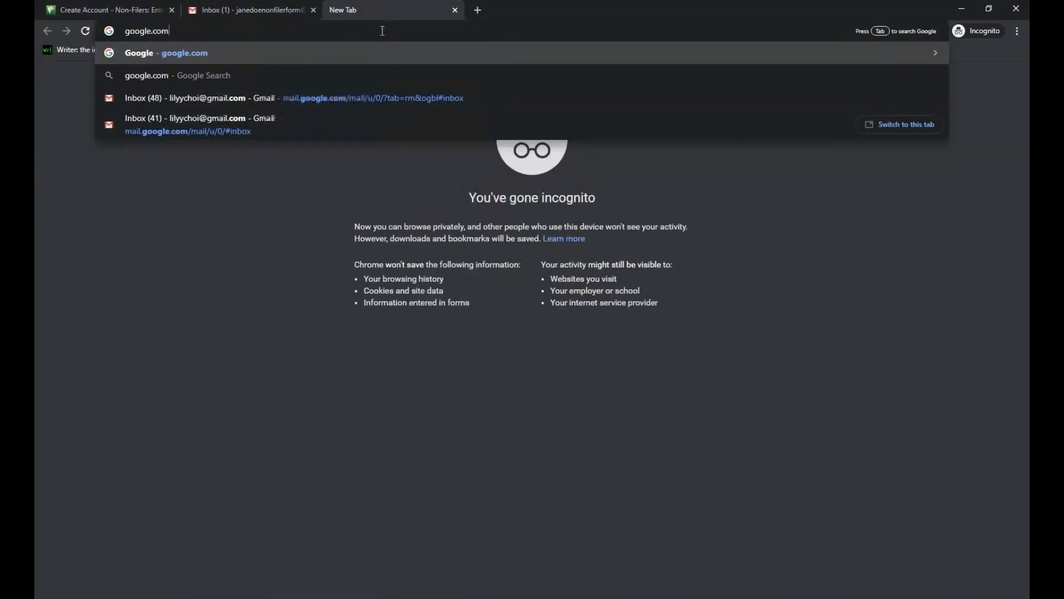
pyautogui.press('Return')
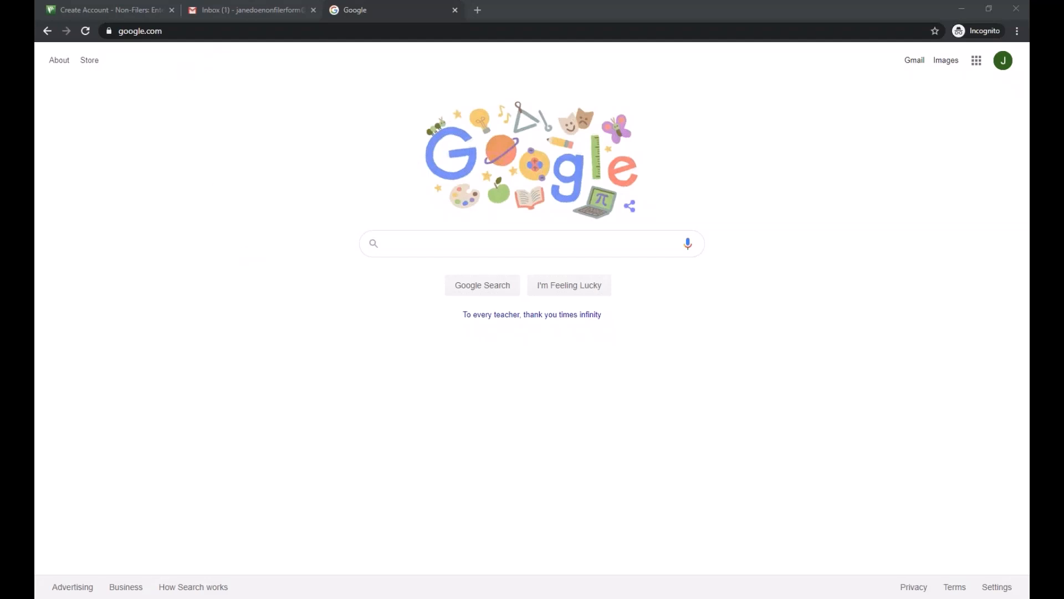
pyautogui.click(108, 12)
pyautogui.scroll(-3, 185, 285)
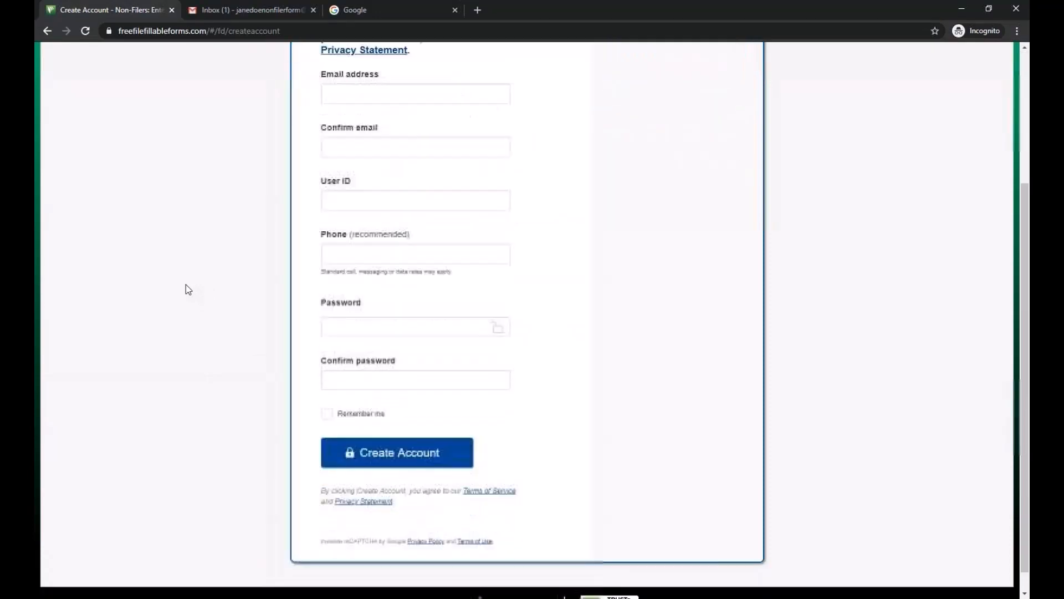
# - Enter the account e-mail address in both Email address and Confirm email fields
pyautogui.scroll(2, 185, 284)
pyautogui.click(368, 195)
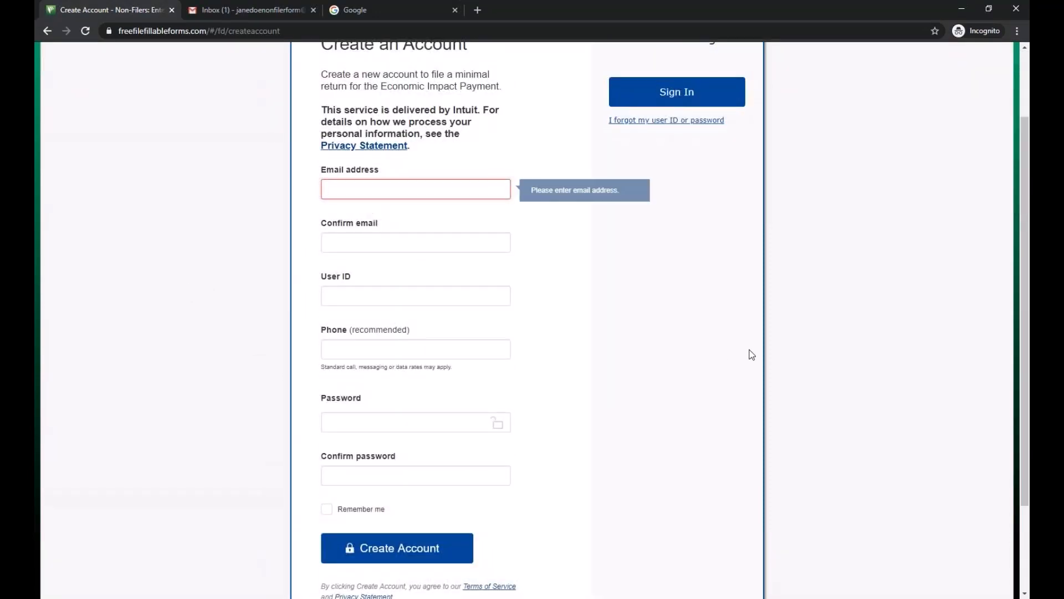
pyautogui.scroll(1, 751, 355)
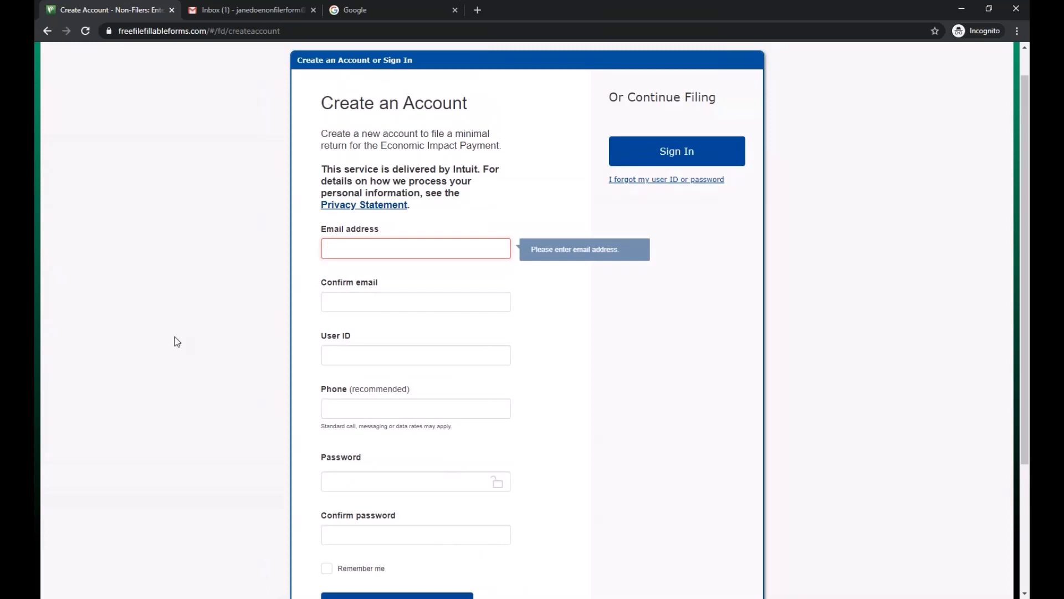
pyautogui.click(176, 274)
pyautogui.click(357, 249)
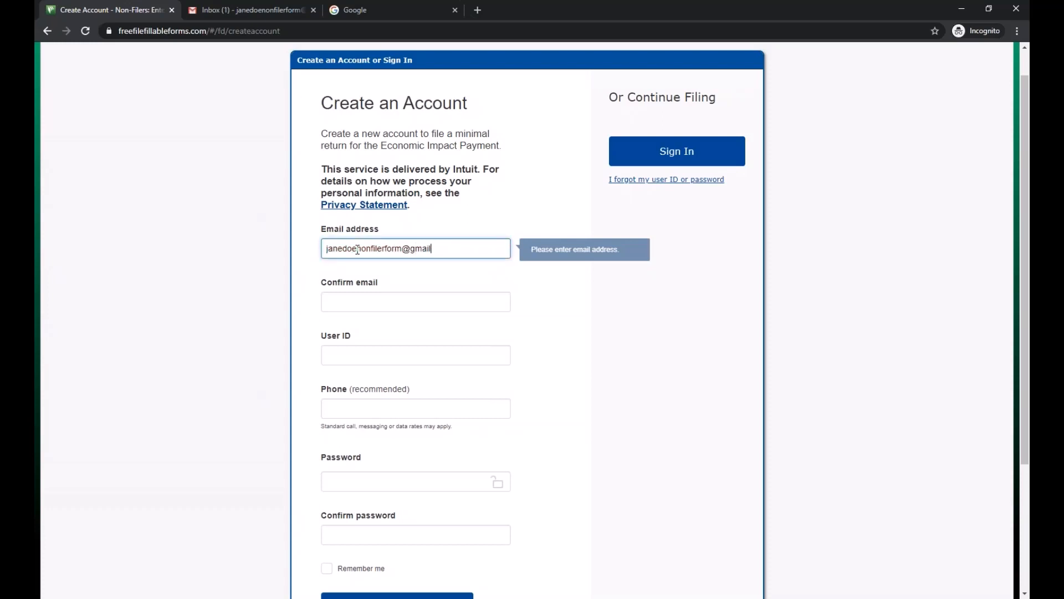
pyautogui.press('Tab')
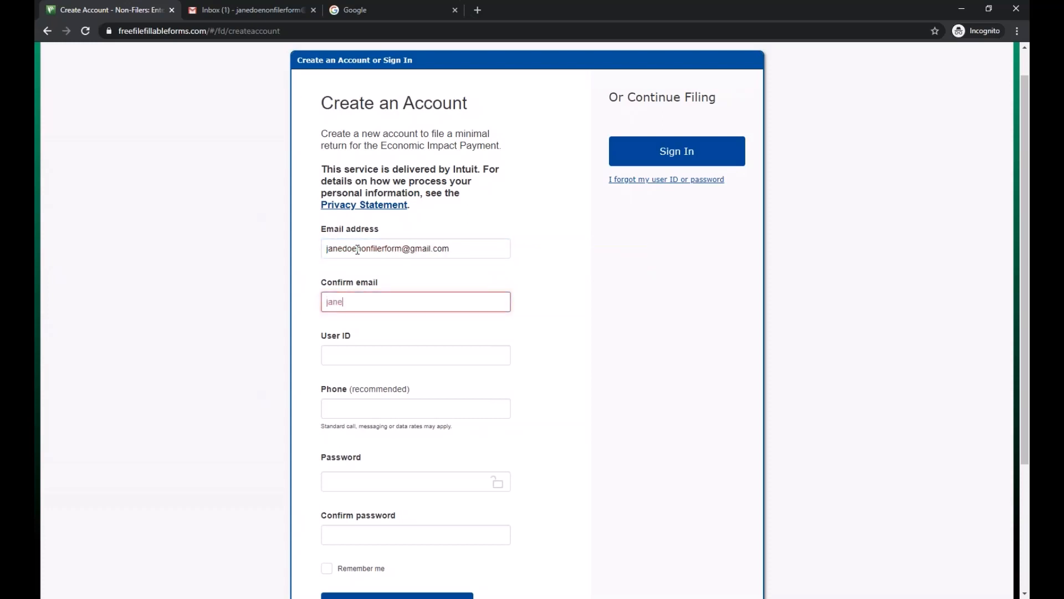
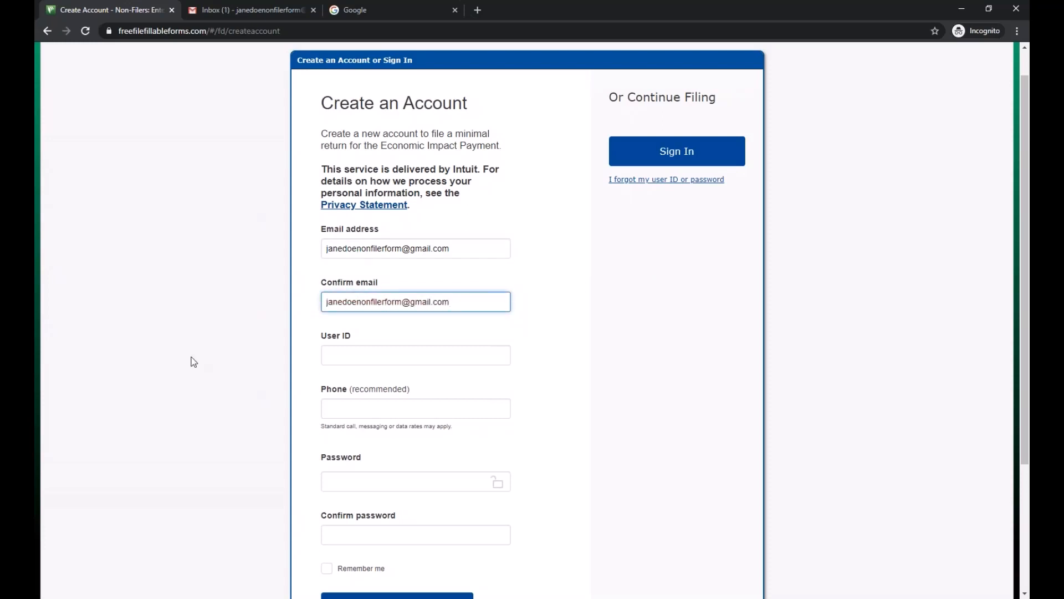
pyautogui.press('Tab')
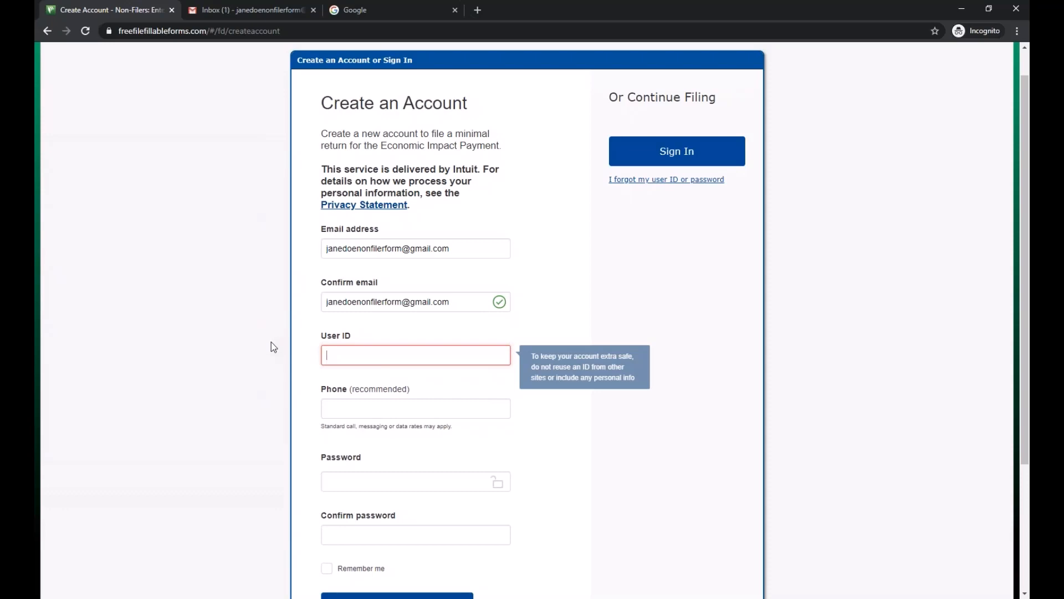
pyautogui.write('janedoenon')
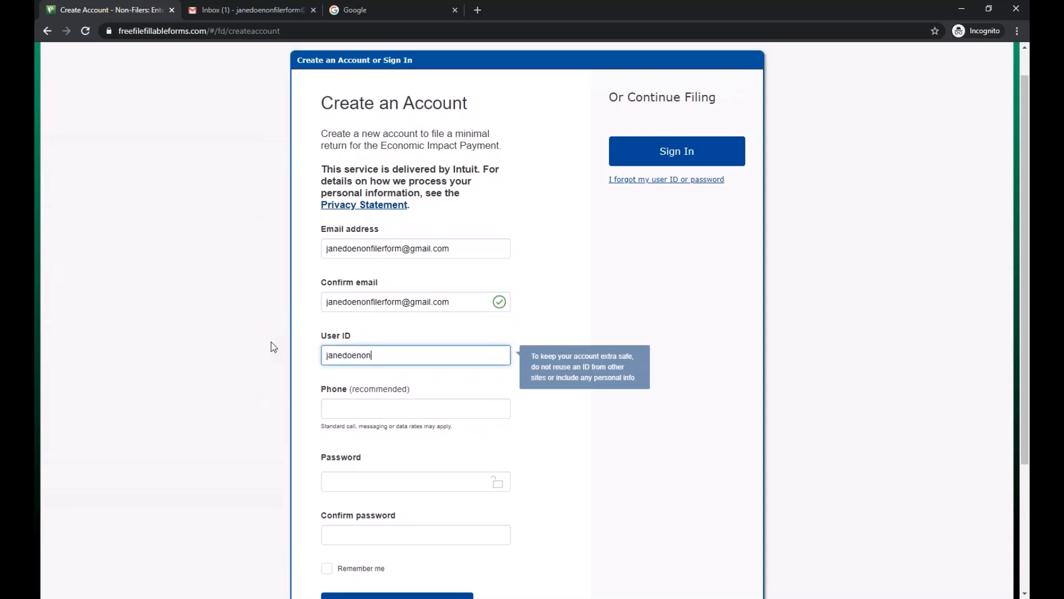
pyautogui.write('filerform')
pyautogui.click(271, 339)
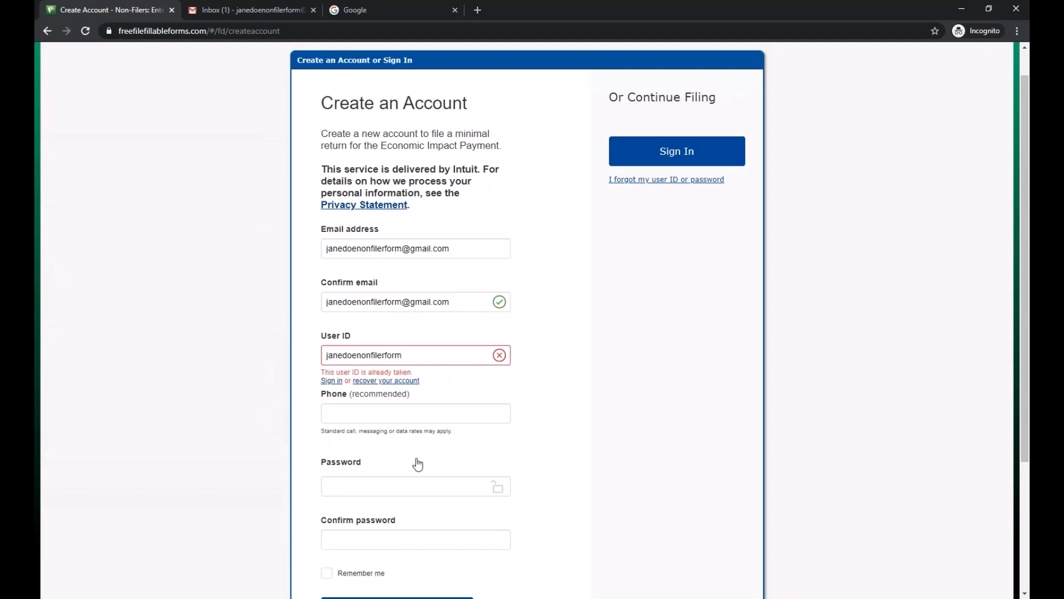
pyautogui.click(423, 421)
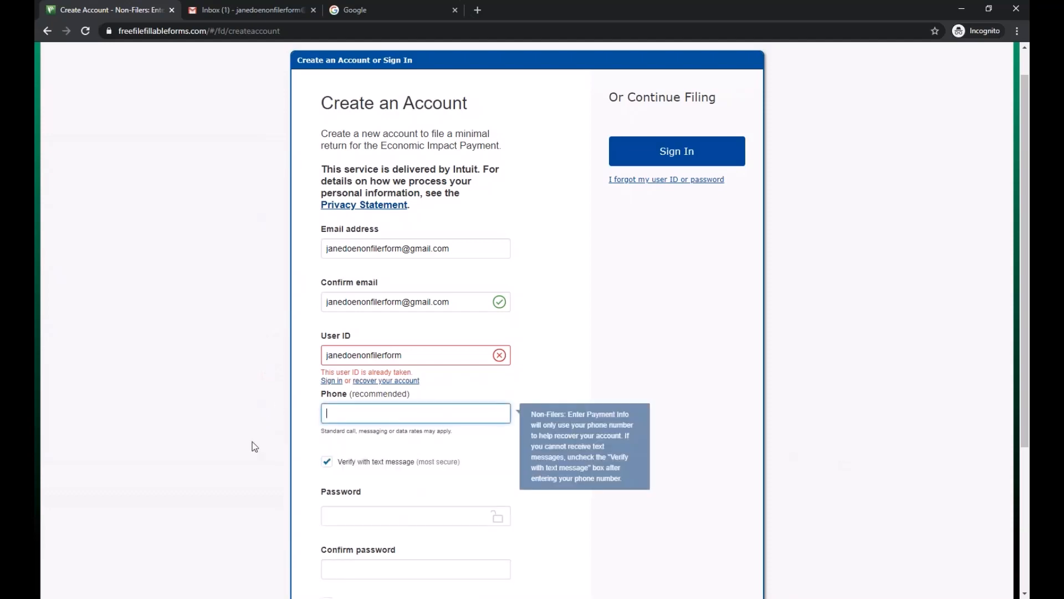
pyautogui.scroll(-2, 244, 422)
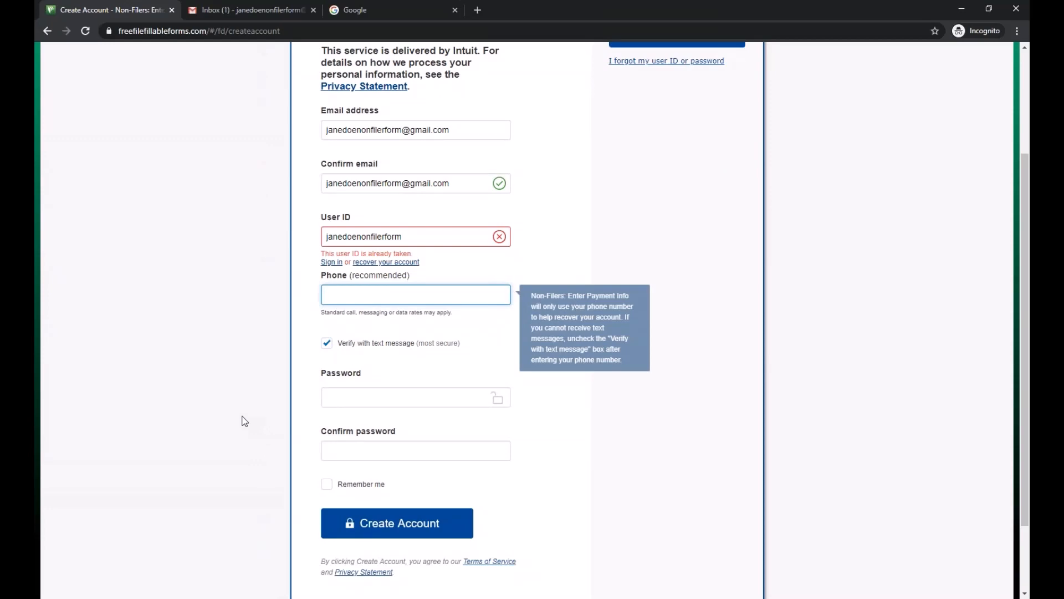
pyautogui.click(328, 398)
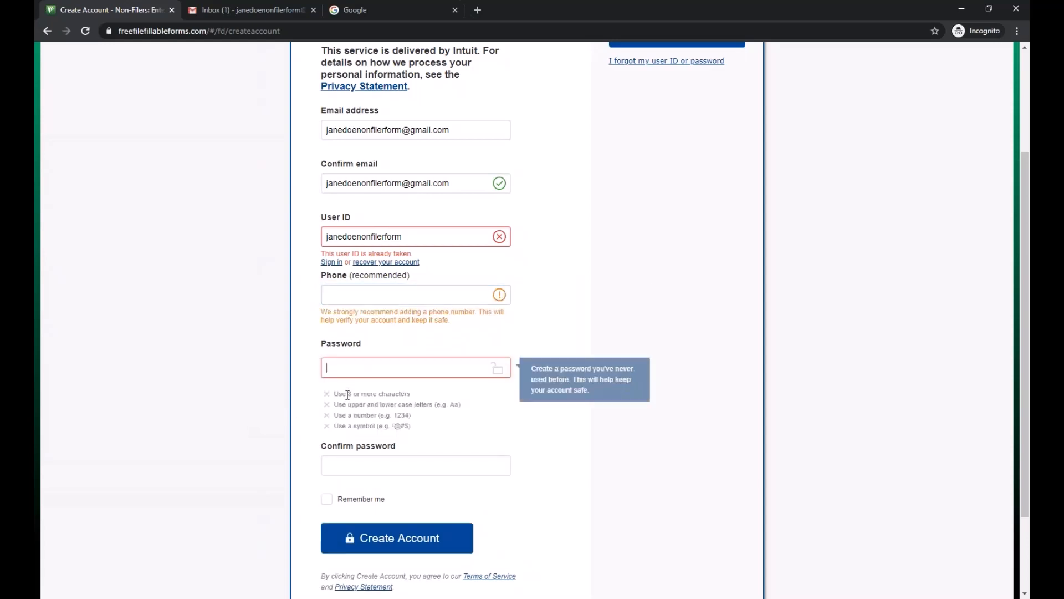
pyautogui.click(487, 303)
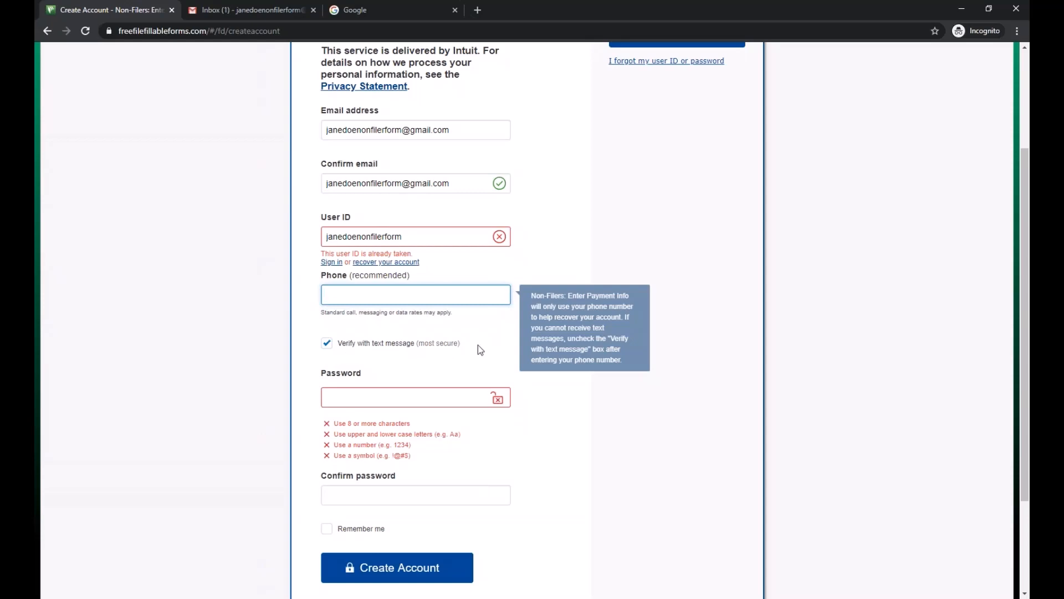
pyautogui.click(223, 427)
pyautogui.click(331, 374)
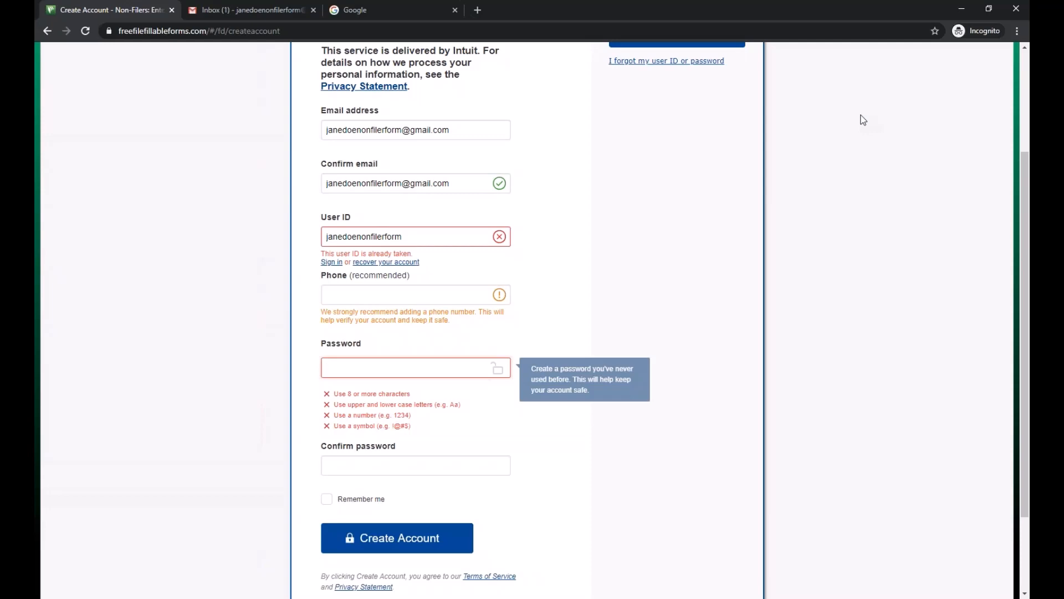
pyautogui.click(640, 472)
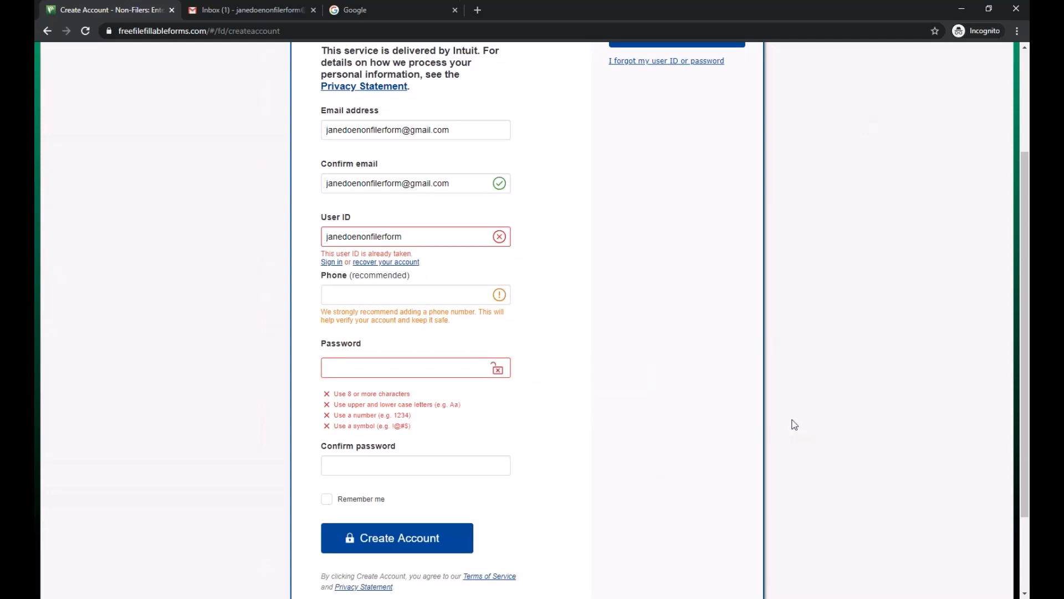
pyautogui.scroll(-1, 793, 424)
pyautogui.scroll(2, 795, 425)
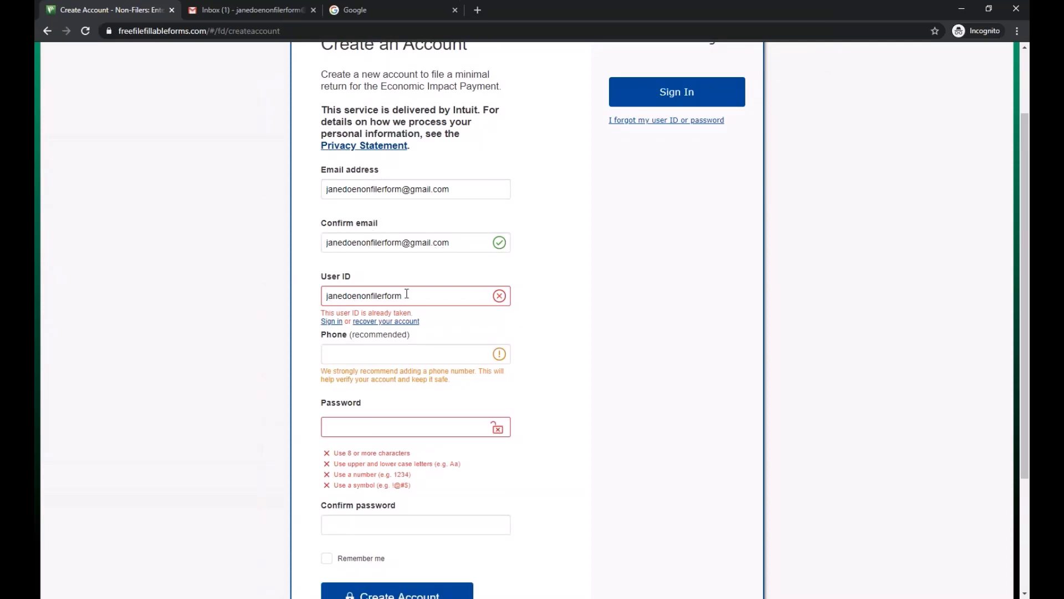
pyautogui.scroll(-1, 302, 304)
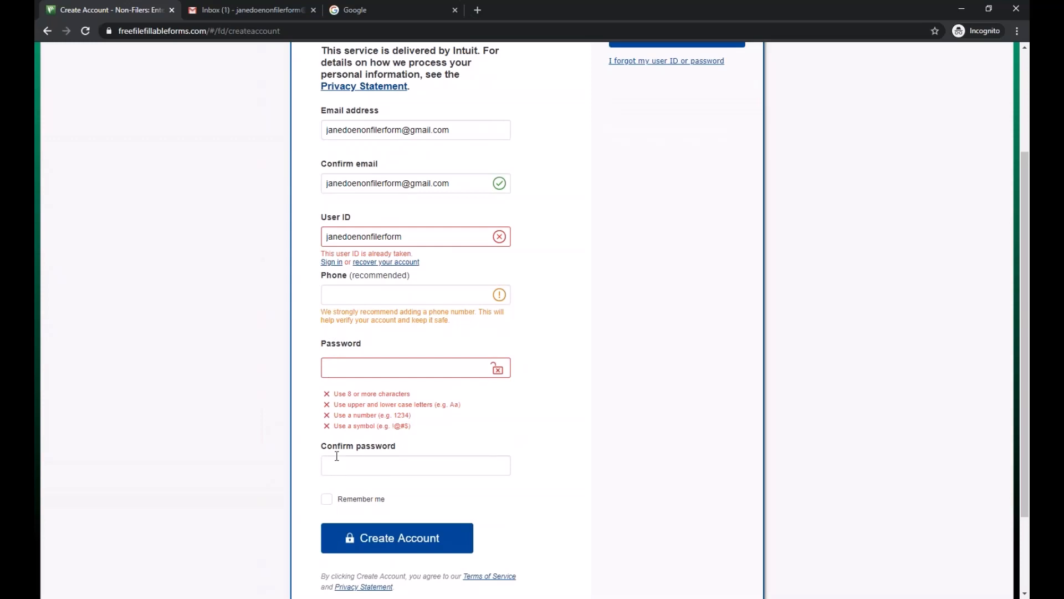
pyautogui.scroll(-2, 399, 481)
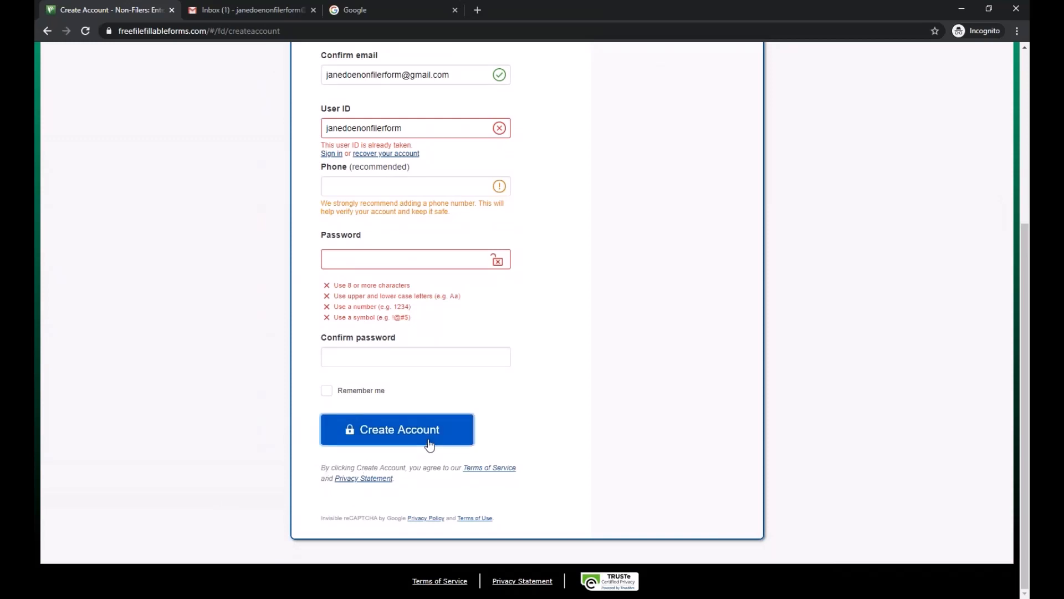
pyautogui.scroll(1, 133, 351)
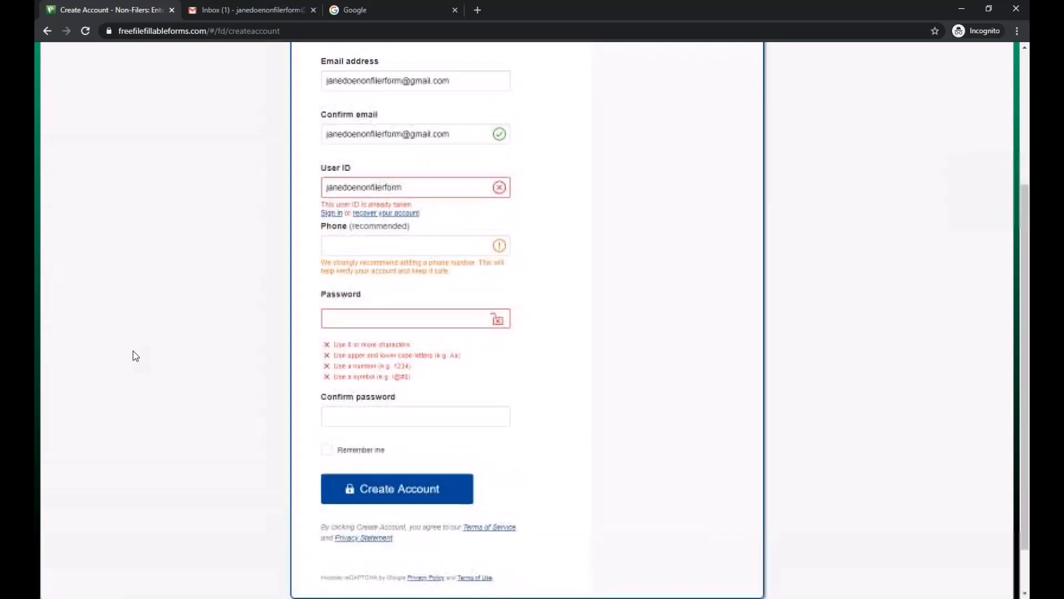
pyautogui.scroll(2, 138, 344)
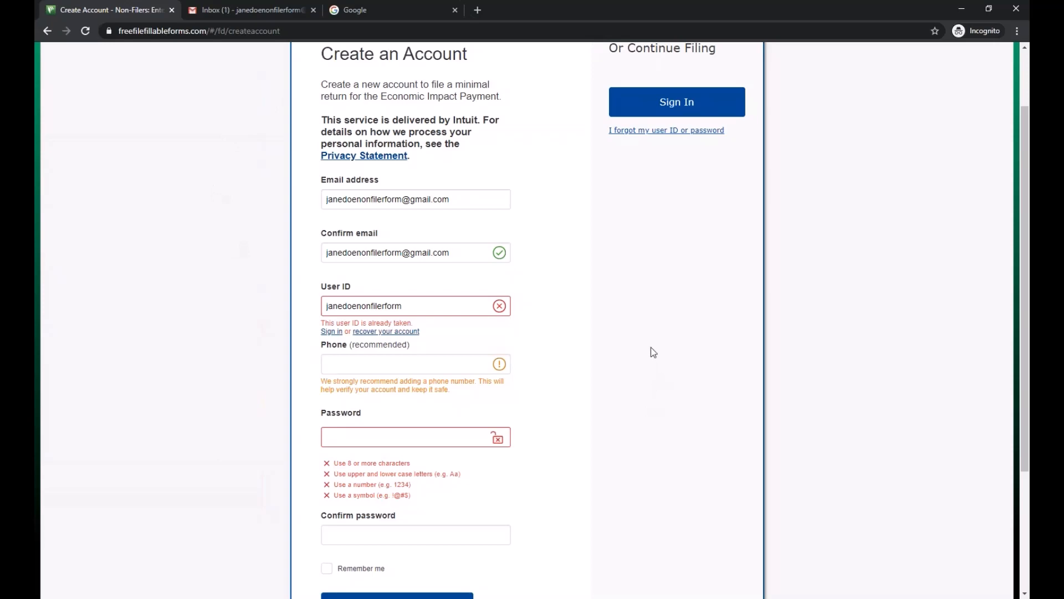
pyautogui.scroll(1, 650, 347)
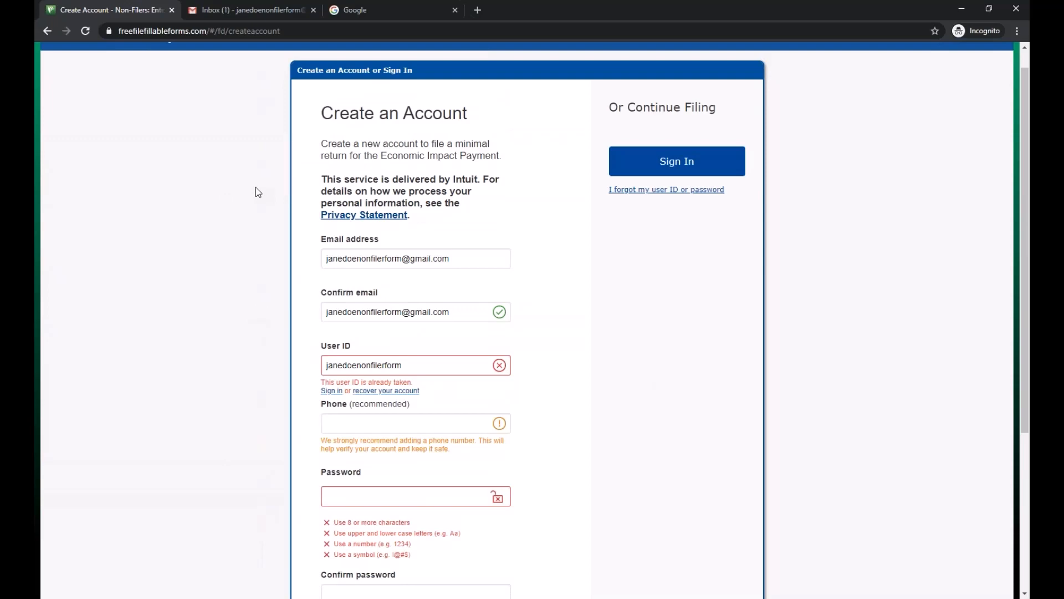
pyautogui.scroll(-1, 255, 190)
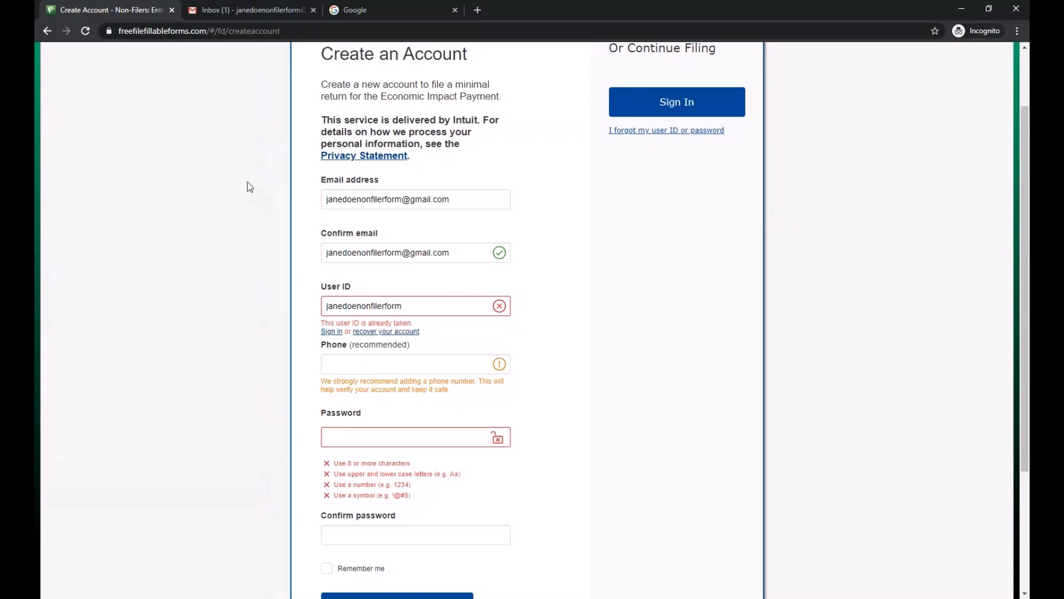
pyautogui.scroll(-1, 247, 187)
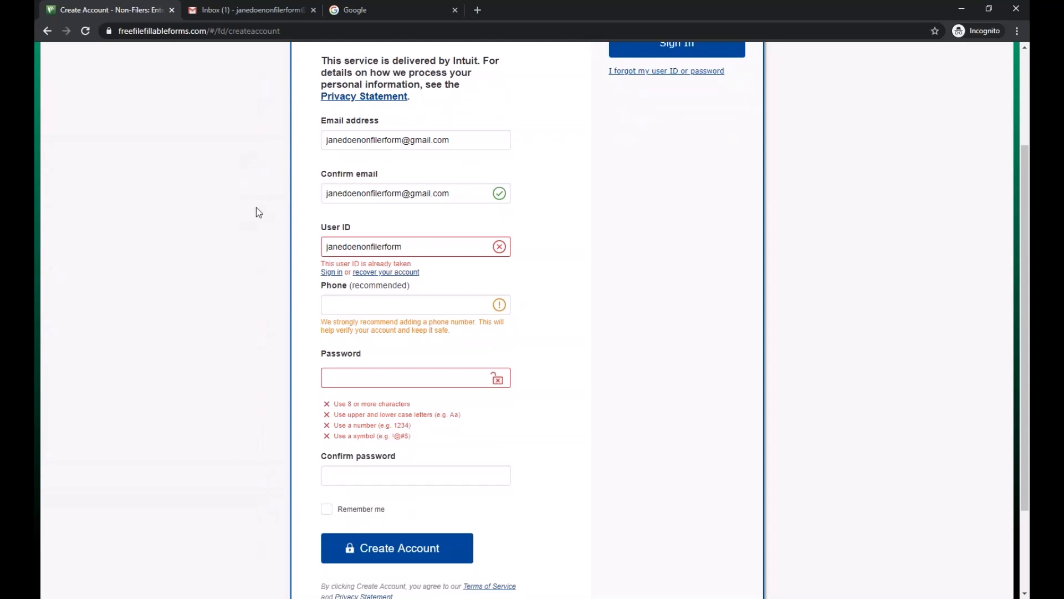
pyautogui.click(246, 12)
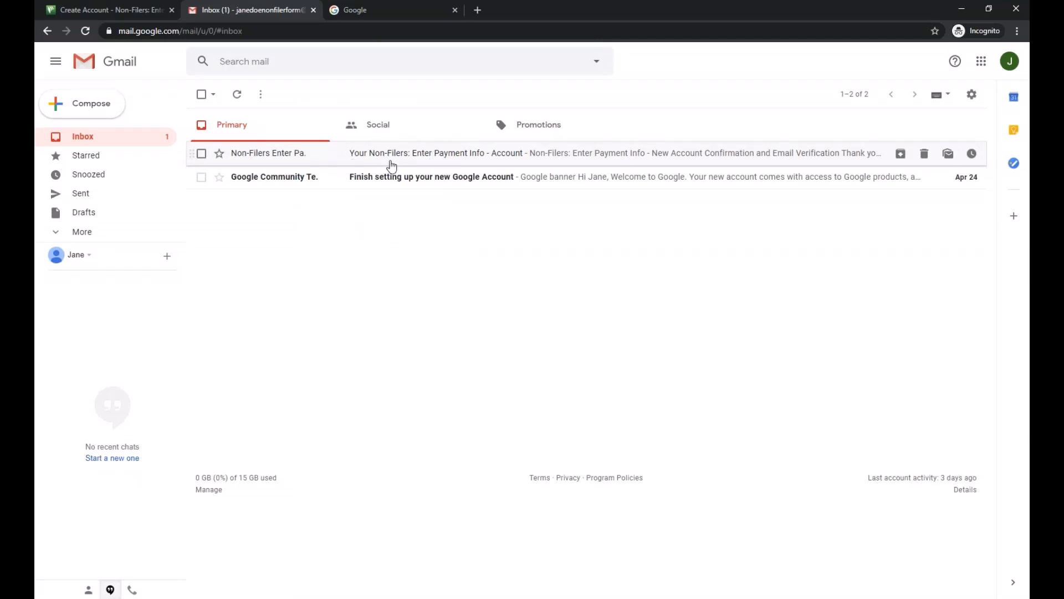
# - Open and read the account confirmation email in Gmail
pyautogui.click(504, 159)
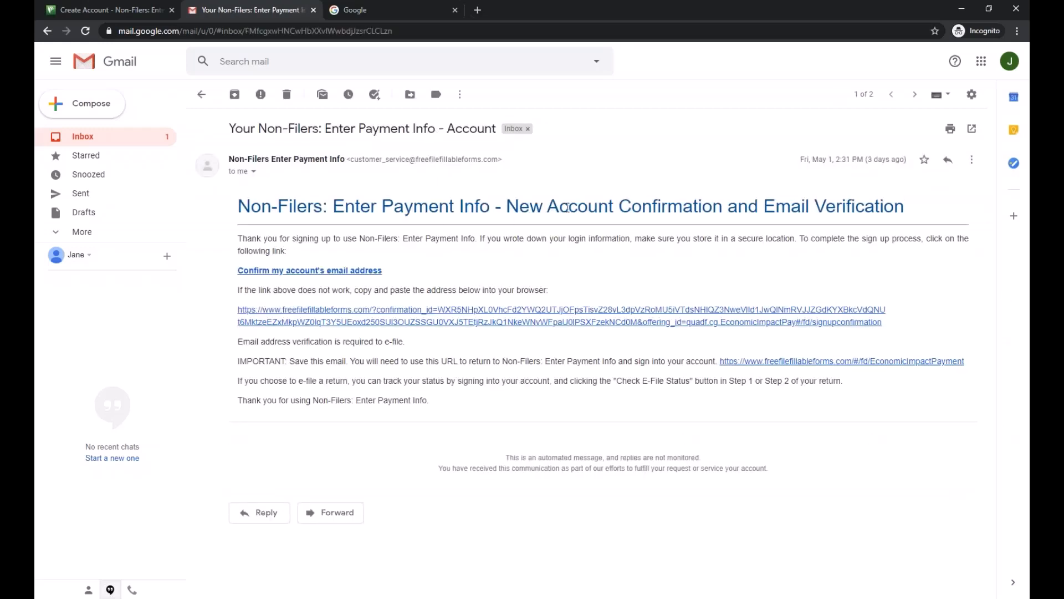
pyautogui.moveTo(506, 206); pyautogui.dragTo(929, 213)
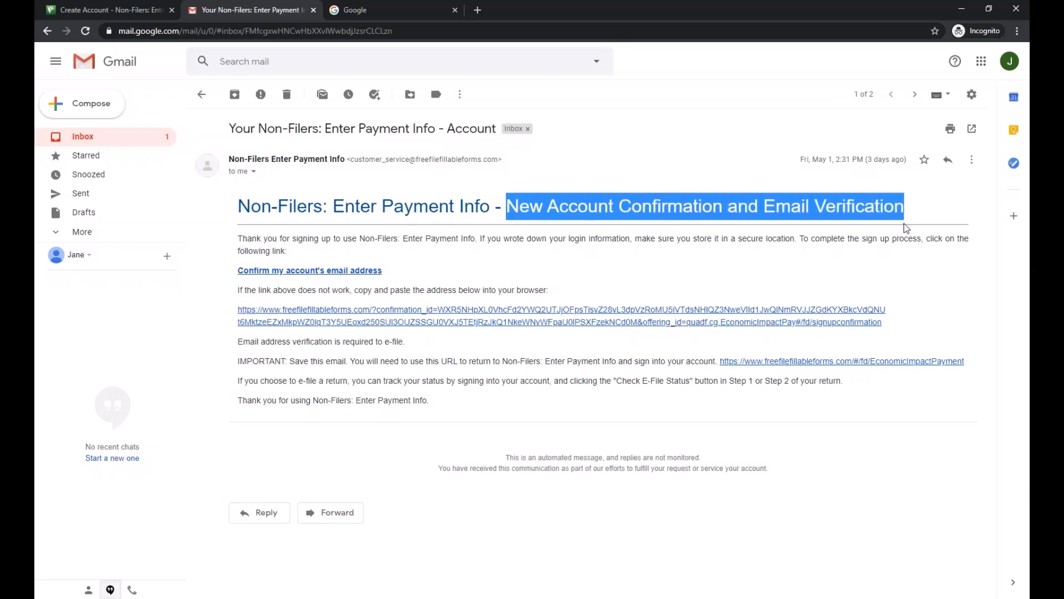
pyautogui.click(350, 232)
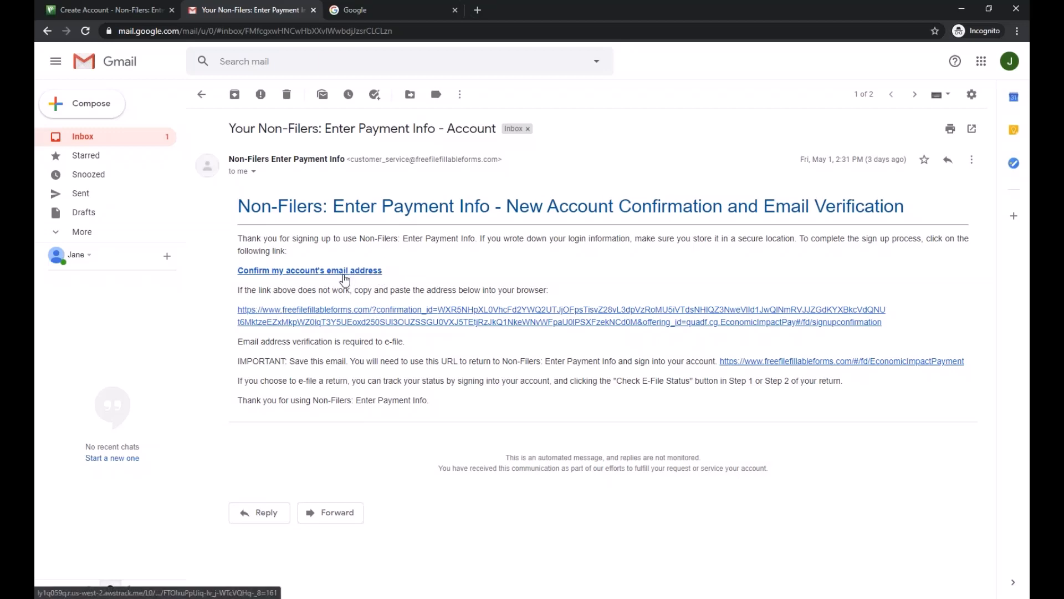
pyautogui.click(138, 10)
pyautogui.scroll(3, 206, 257)
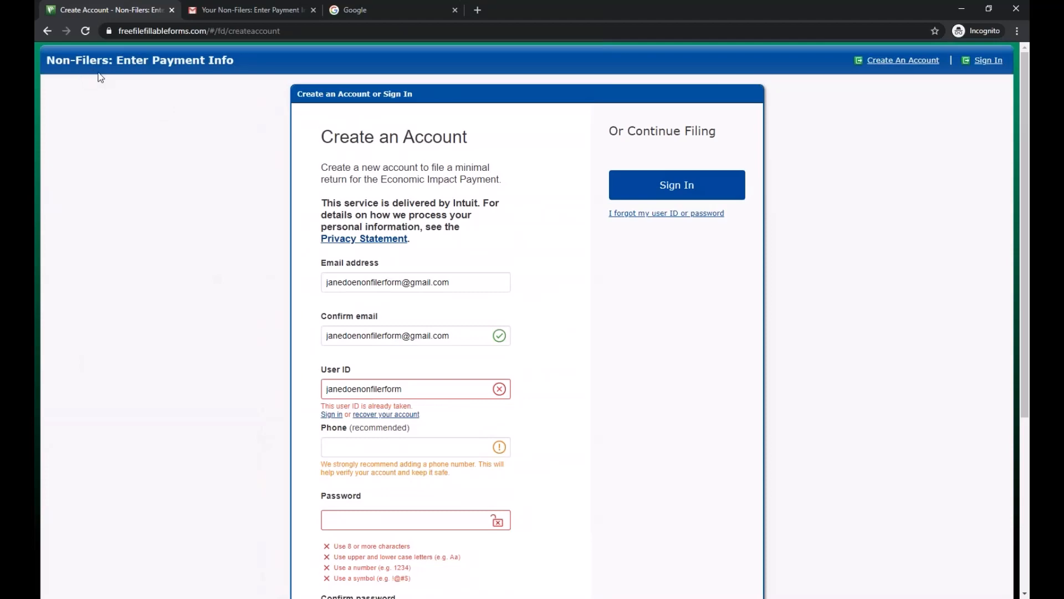
# - Check that Gmail's Spam folder is empty, then return to the account creation page
pyautogui.click(233, 9)
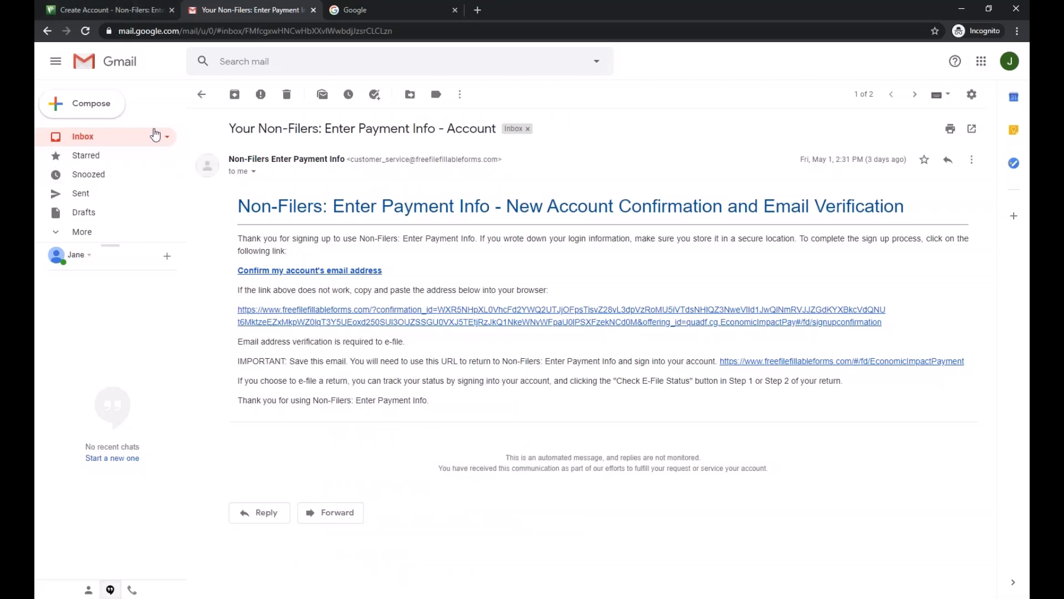
pyautogui.click(133, 138)
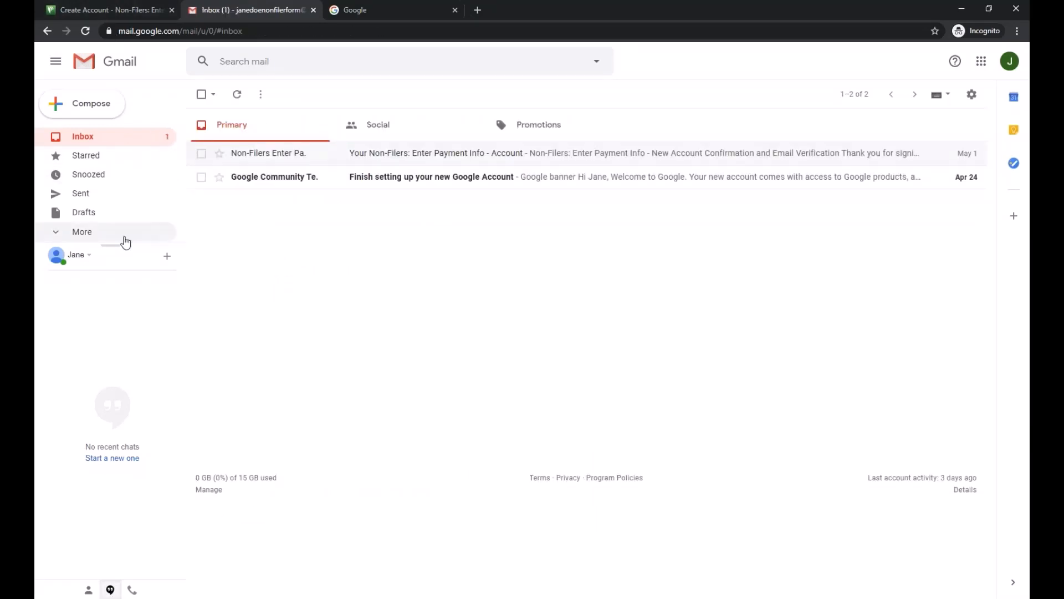
pyautogui.click(93, 231)
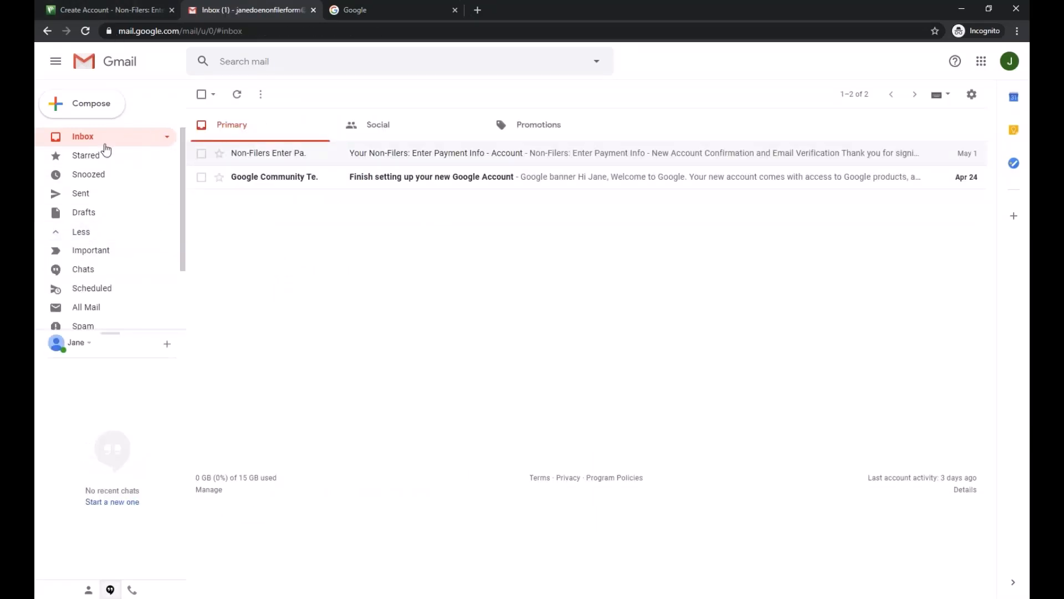
pyautogui.scroll(-2, 92, 222)
pyautogui.scroll(2, 89, 204)
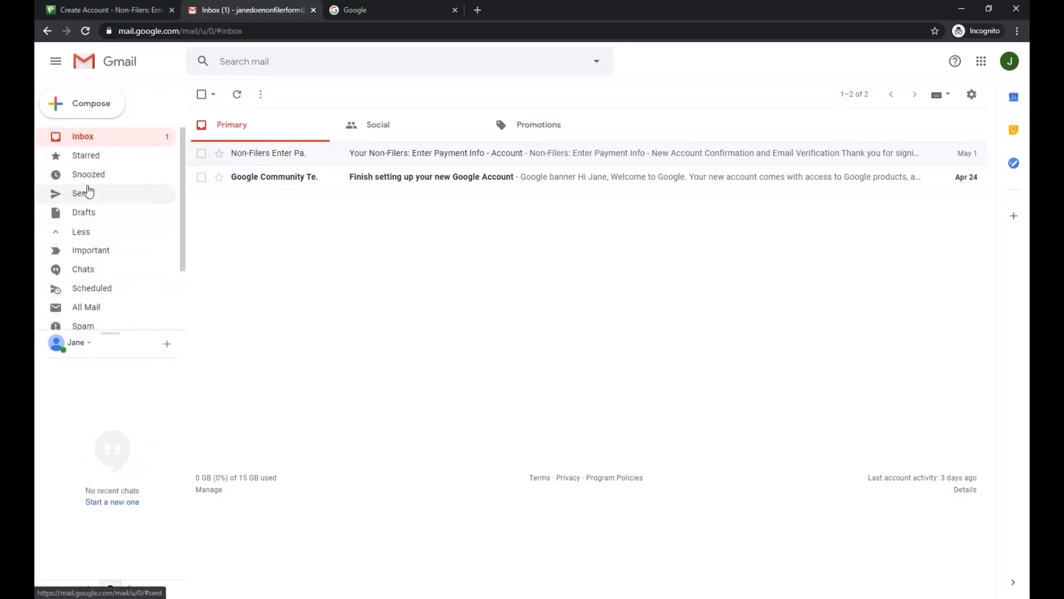
pyautogui.scroll(-2, 83, 193)
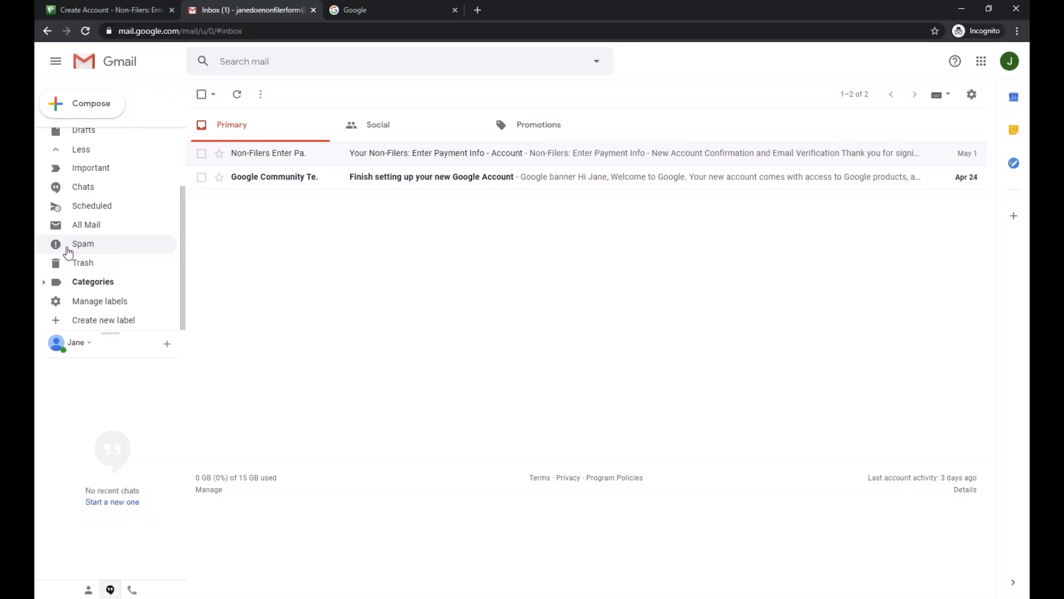
pyautogui.click(65, 245)
pyautogui.scroll(2, 89, 166)
pyautogui.click(89, 136)
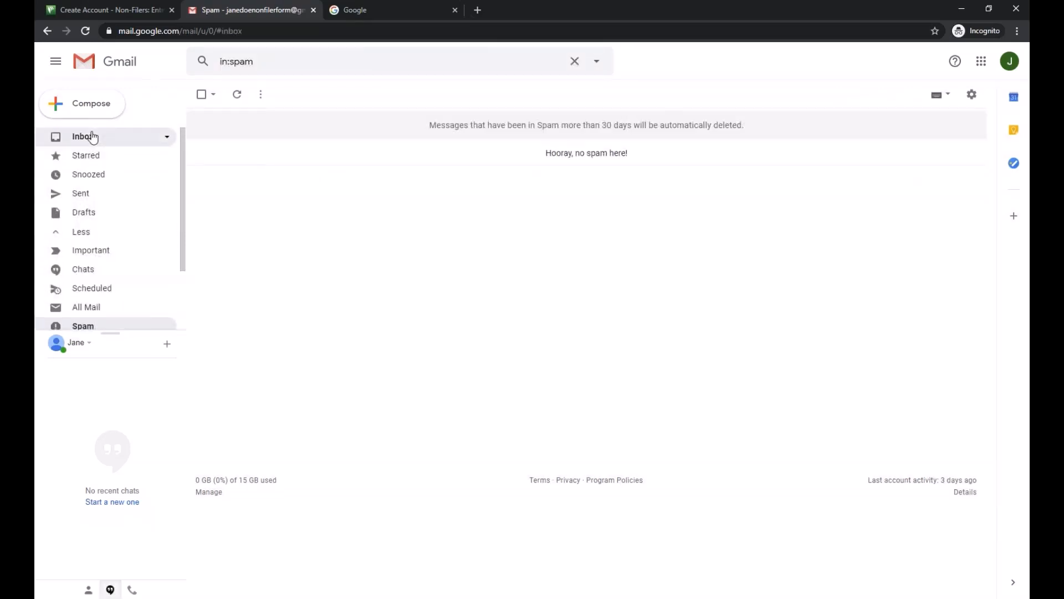
pyautogui.click(108, 11)
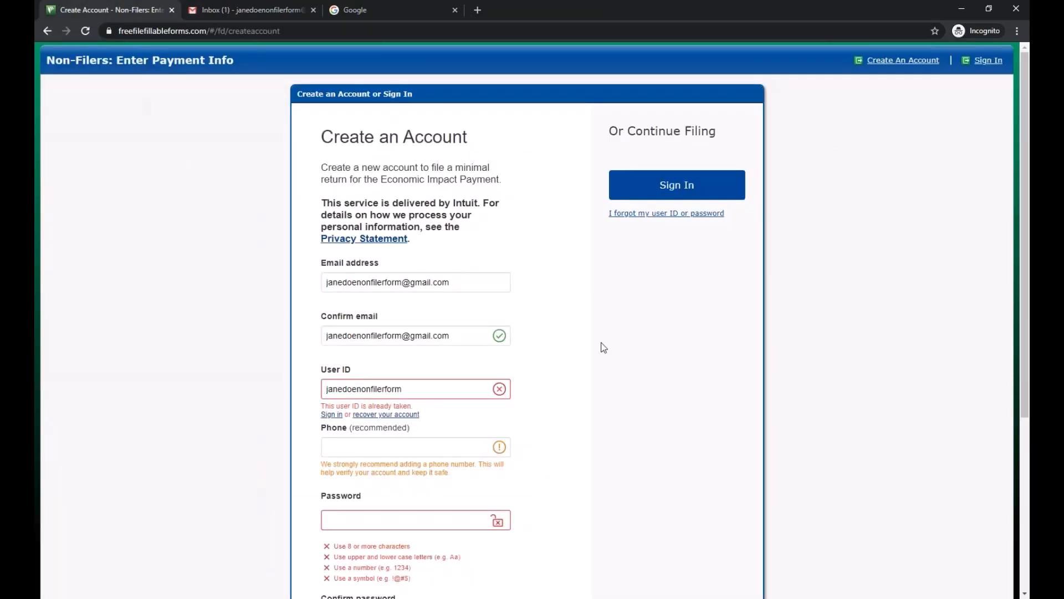
# - Sign in with the existing User ID and the account password
pyautogui.click(706, 184)
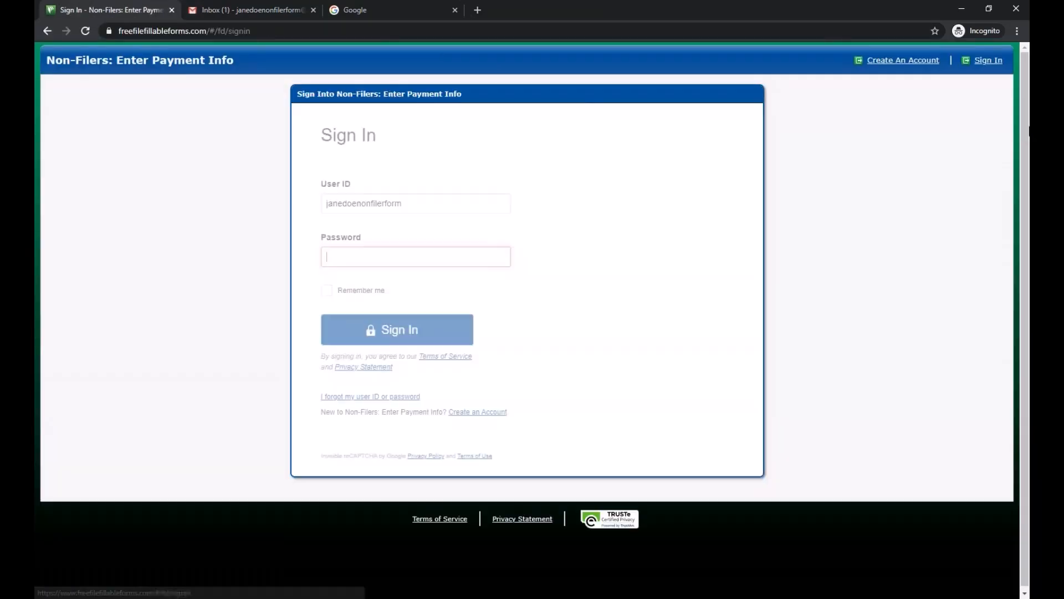
pyautogui.click(439, 209)
pyautogui.click(419, 258)
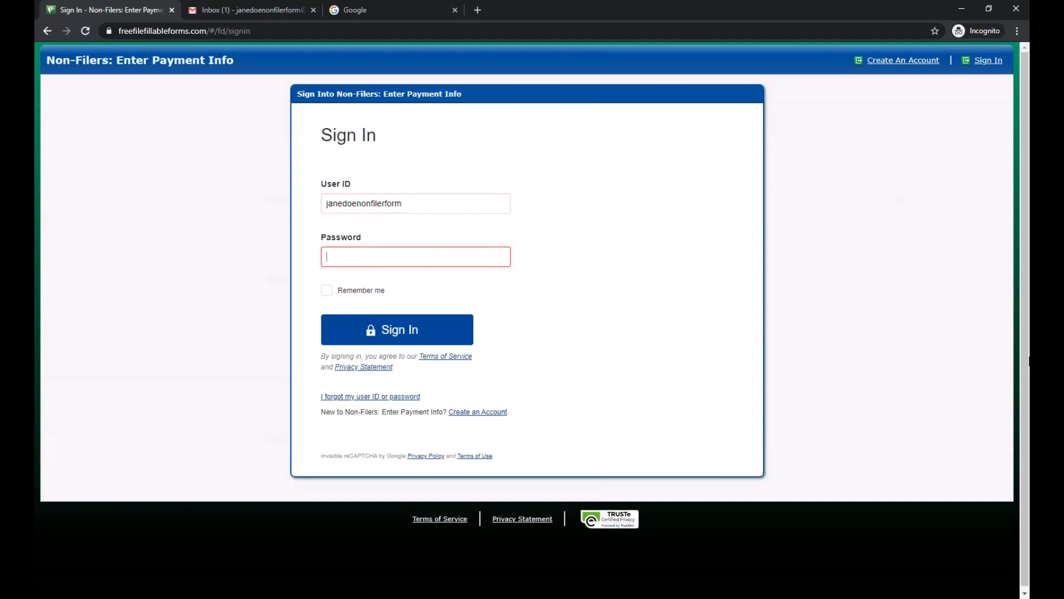
pyautogui.write('•••••••')
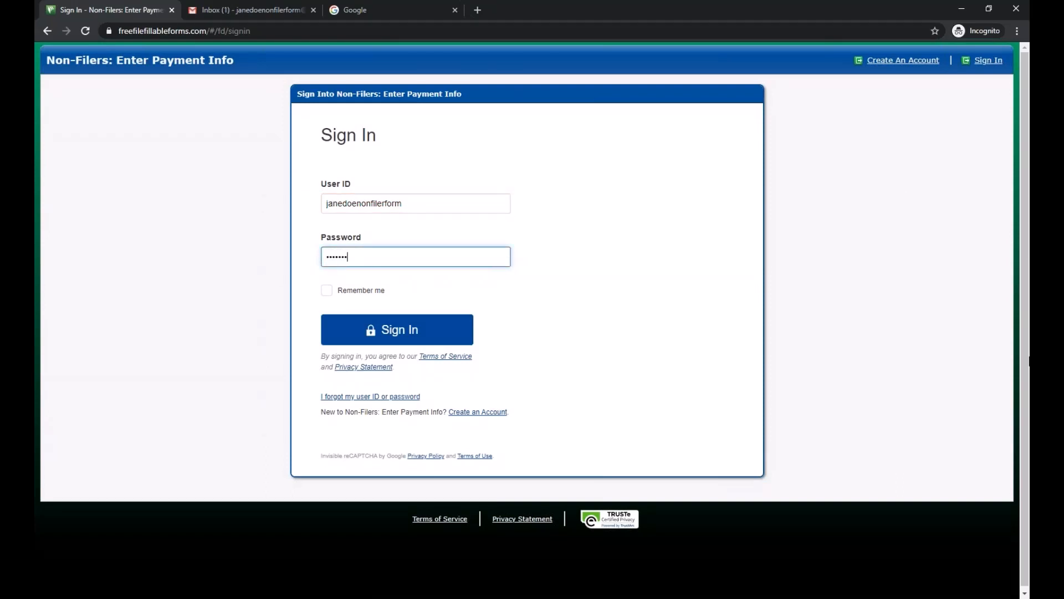
pyautogui.write('••••')
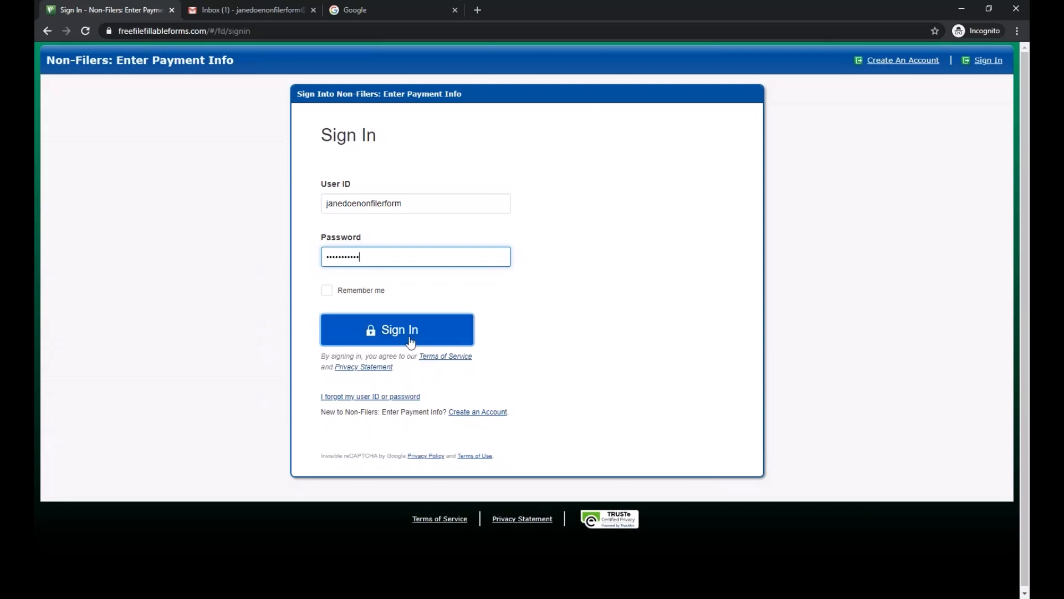
pyautogui.click(410, 342)
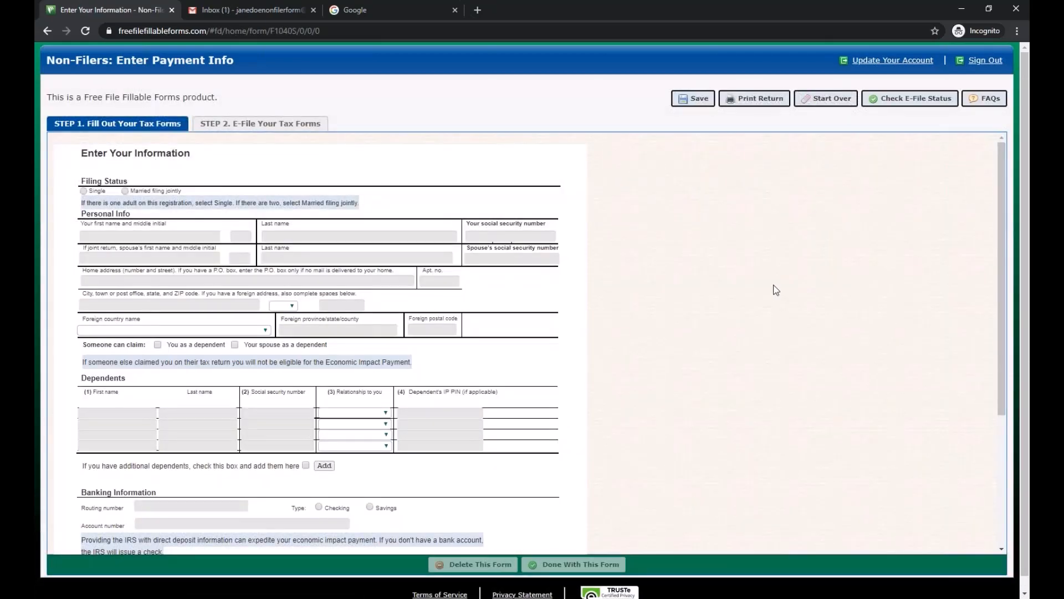
# - Choose Single filing status and enter the taxpayer's first name, last name and SSN
pyautogui.scroll(-1, 588, 250)
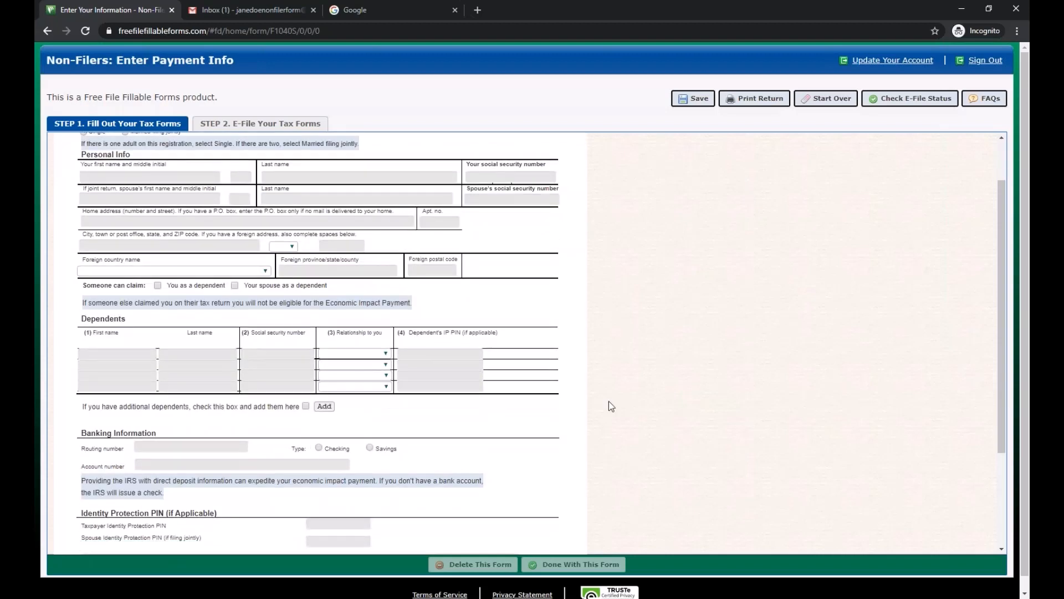
pyautogui.scroll(1, 609, 401)
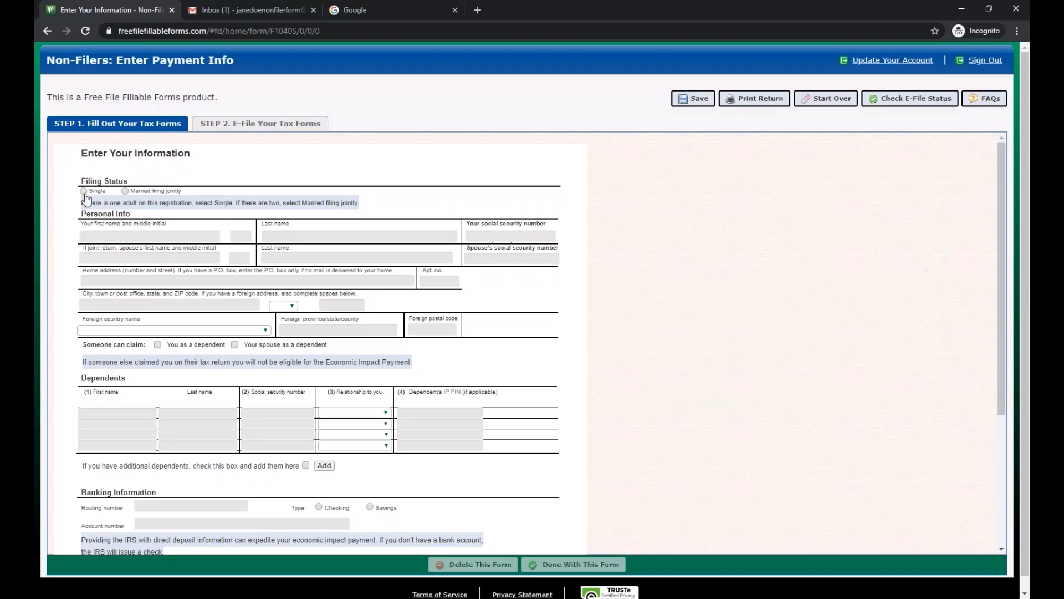
pyautogui.moveTo(117, 197); pyautogui.dragTo(111, 197)
pyautogui.click(112, 197)
pyautogui.click(84, 191)
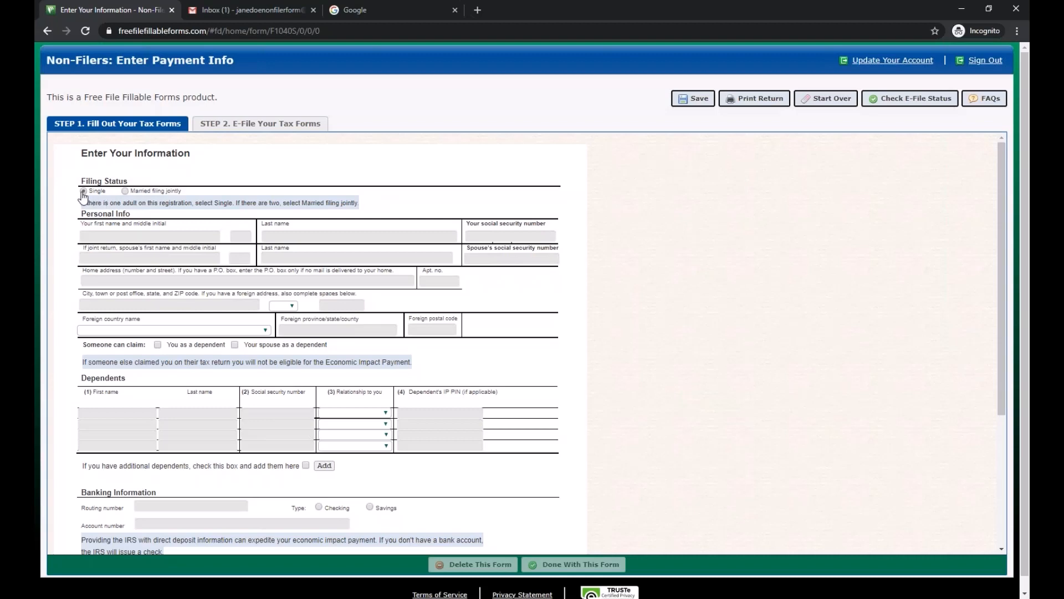
pyautogui.click(100, 238)
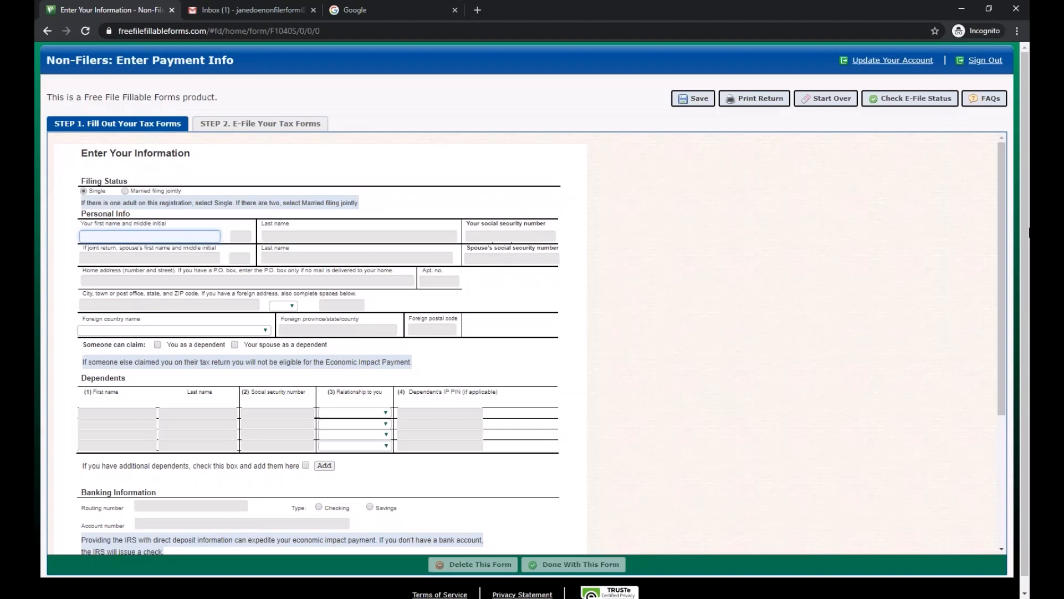
pyautogui.write('Jane')
pyautogui.press('Tab')
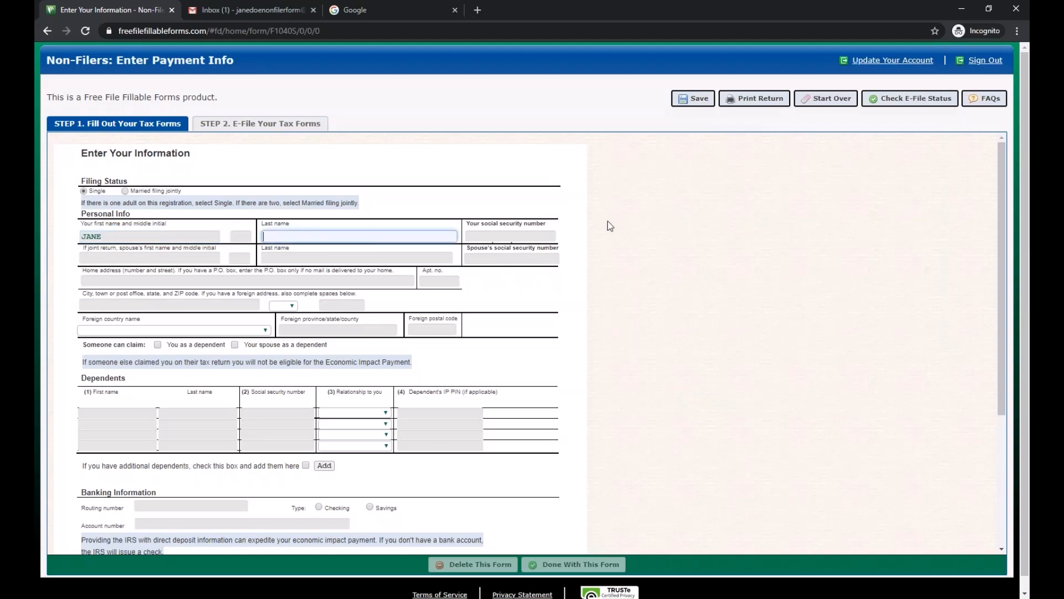
pyautogui.write('Doe')
pyautogui.press('Tab')
pyautogui.write('000-00-00')
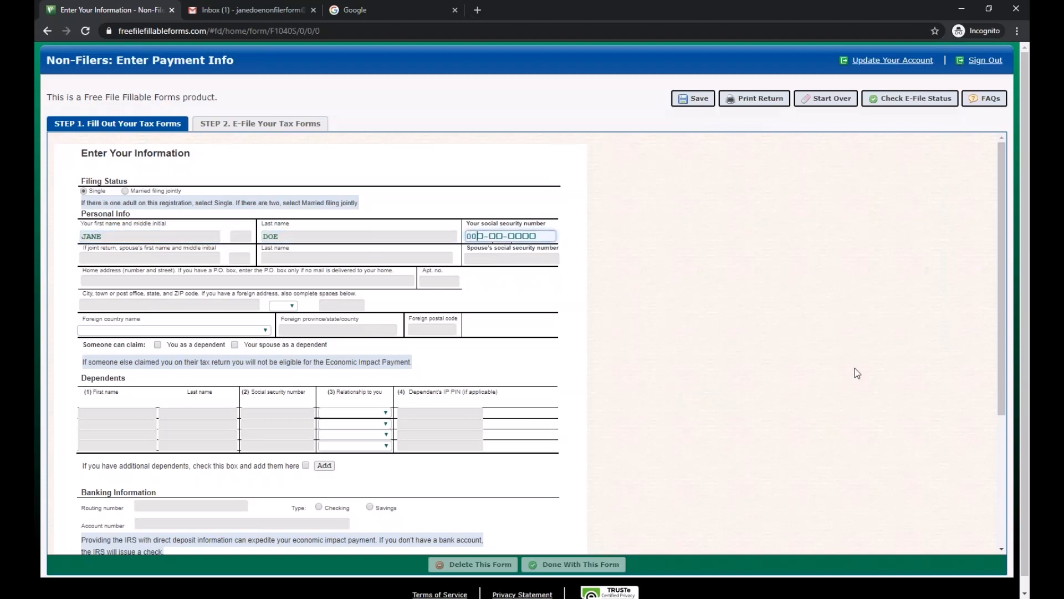
pyautogui.write('00')
# - Enter the spouse's first name, last name and social security number
pyautogui.click(165, 257)
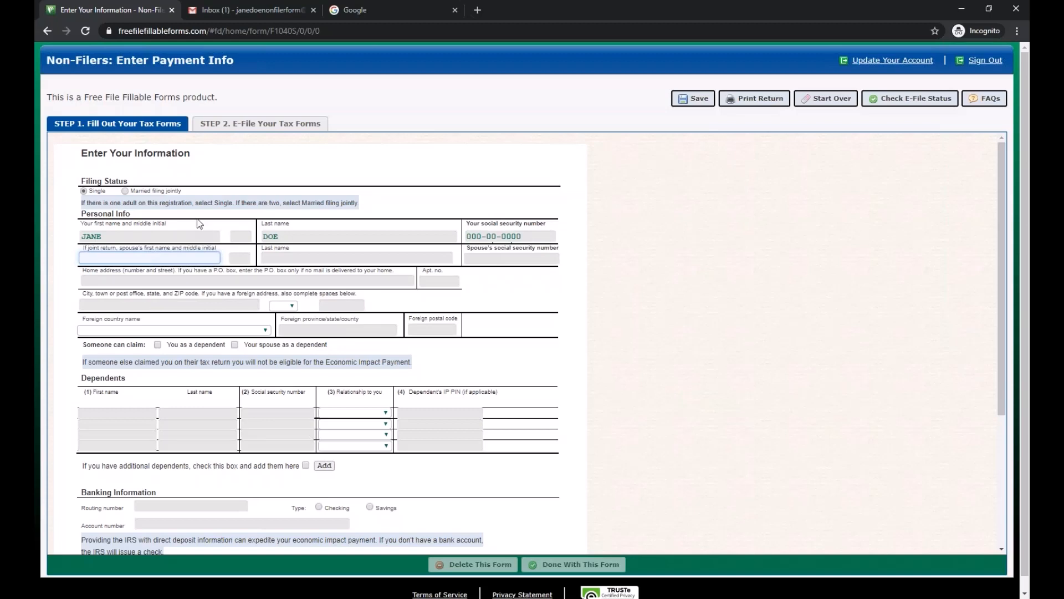
pyautogui.write('JOHN')
pyautogui.click(266, 261)
pyautogui.write('Doe')
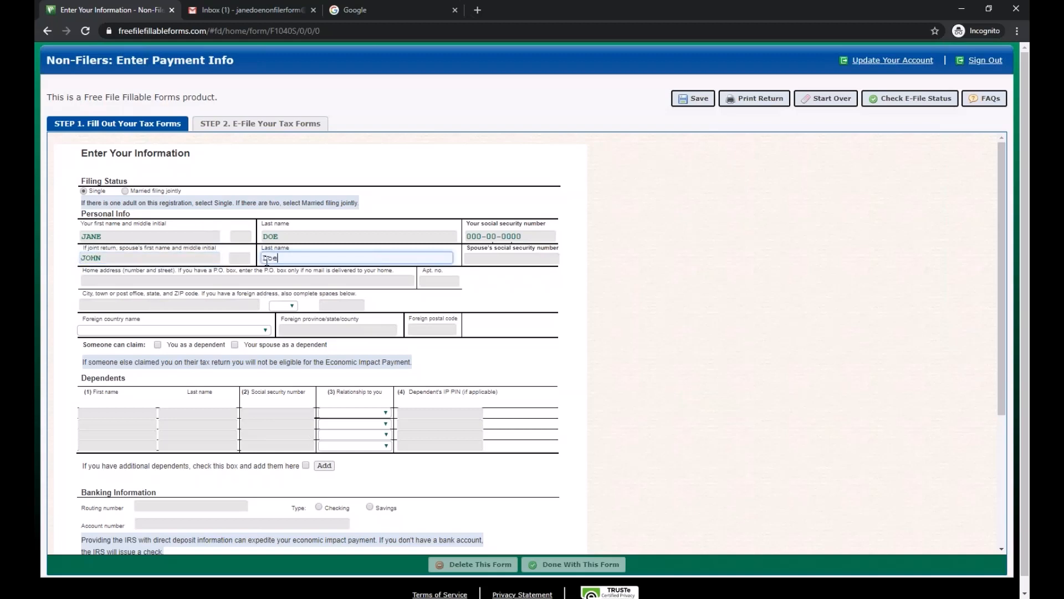
pyautogui.click(496, 266)
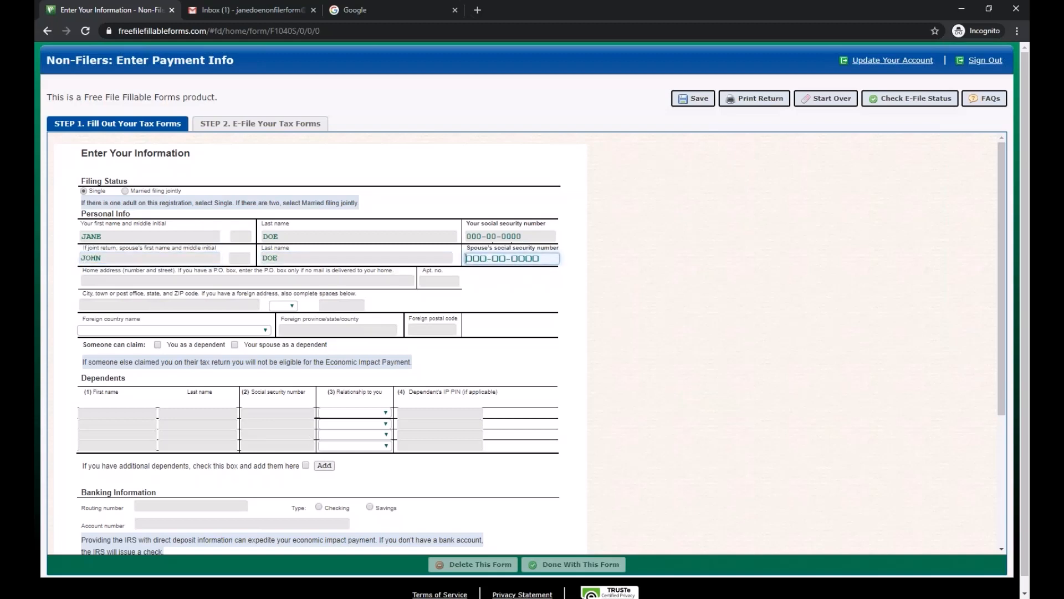
pyautogui.write('000-00-0000')
pyautogui.press('Tab')
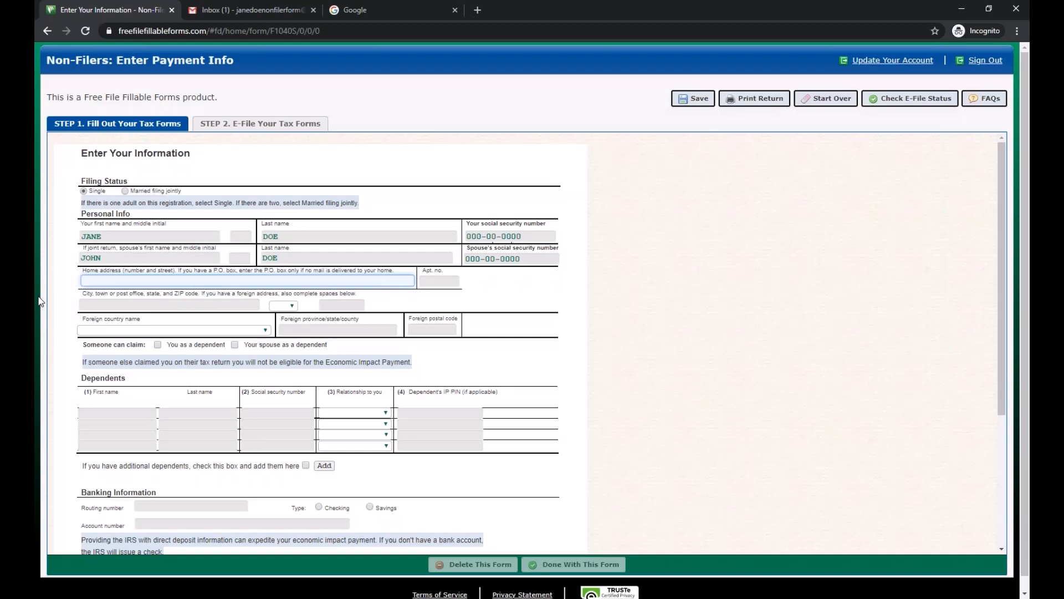
# - Fill in the PO box home address, city, state from the dropdown, and ZIP code
pyautogui.write('PO Box 11111')
pyautogui.click(149, 304)
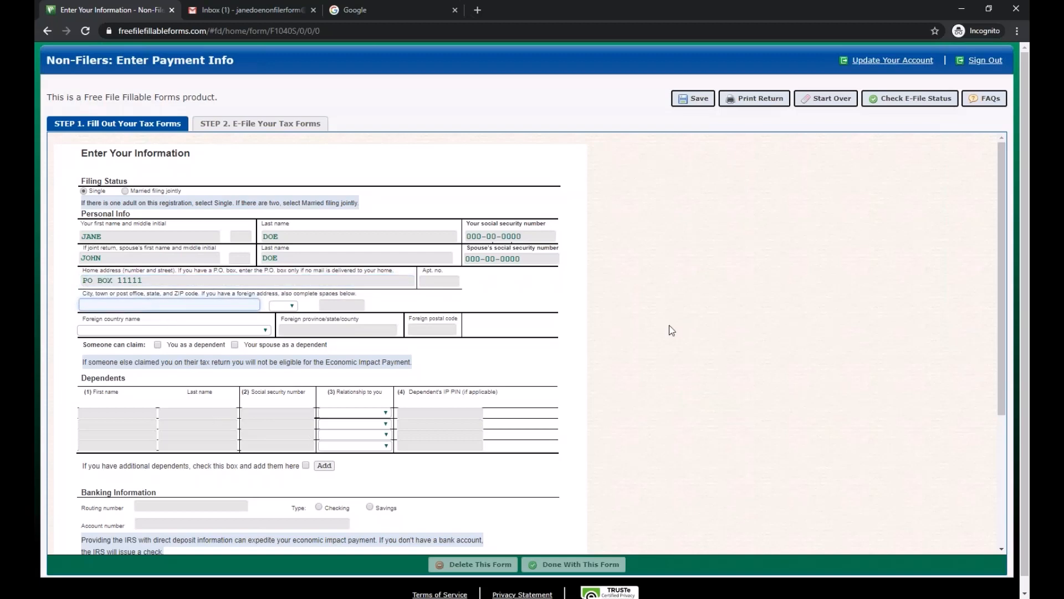
pyautogui.write('Los Angeles')
pyautogui.click(284, 306)
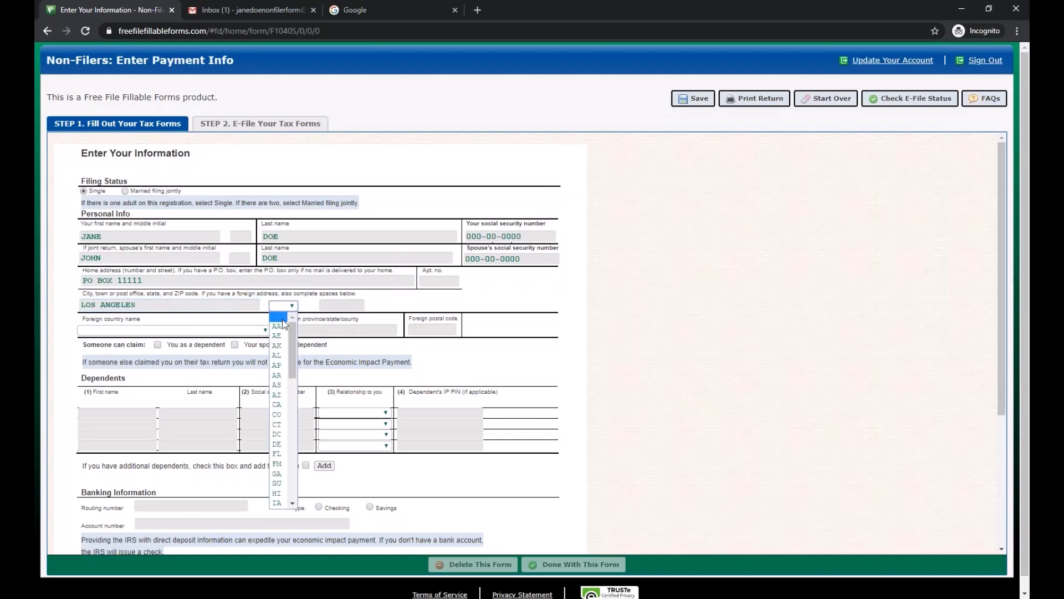
pyautogui.click(277, 404)
pyautogui.press('Tab')
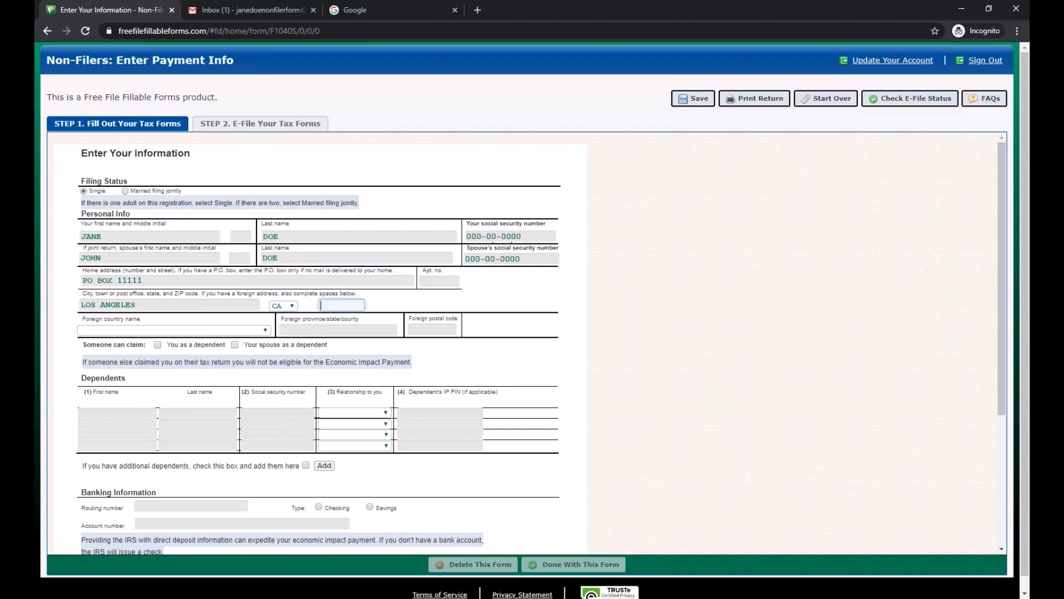
pyautogui.write('00000')
pyautogui.click(778, 283)
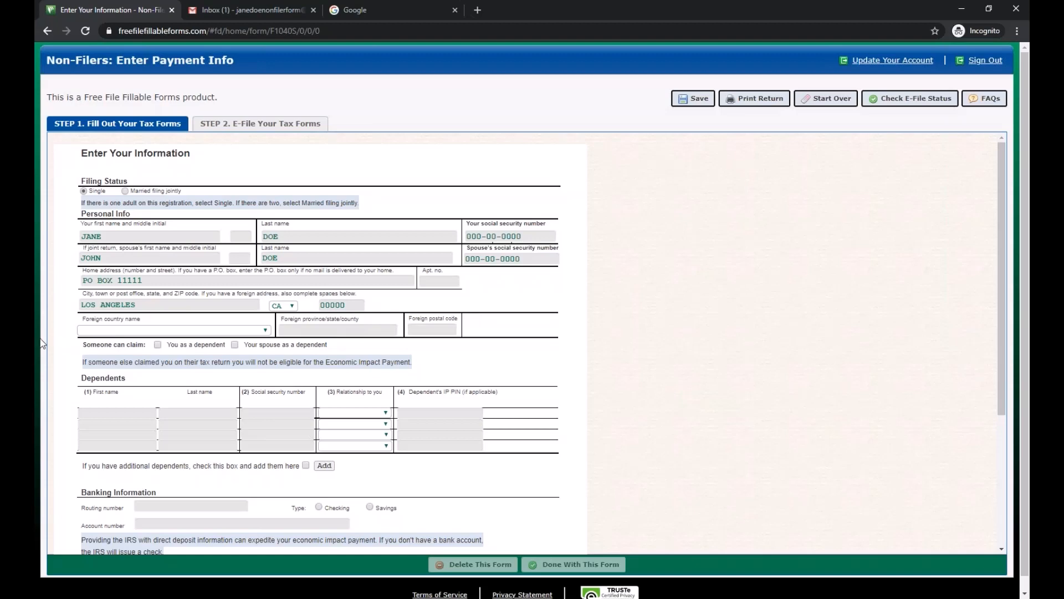
pyautogui.scroll(-1, 74, 352)
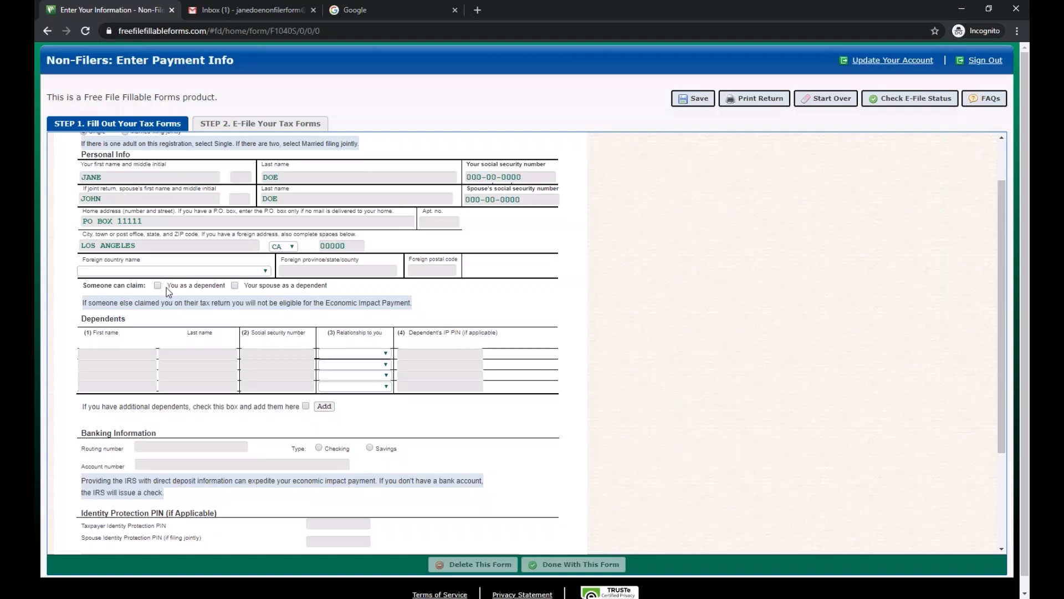
# - Leave the first dependent row blank, tick the additional-dependents box, and add its statement
pyautogui.moveTo(167, 287); pyautogui.dragTo(204, 288)
pyautogui.click(205, 289)
pyautogui.click(98, 355)
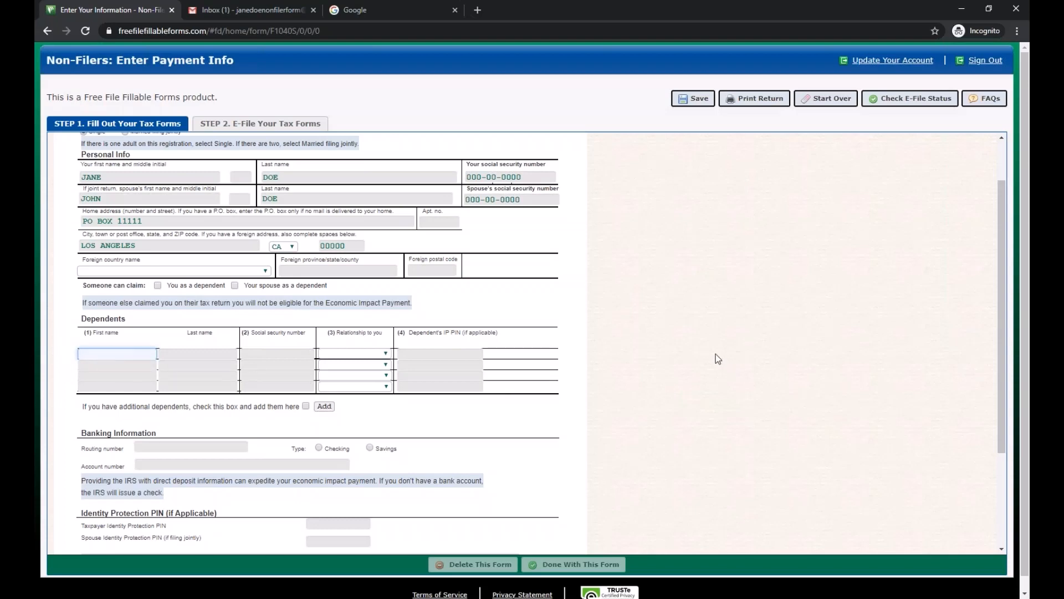
pyautogui.click(299, 353)
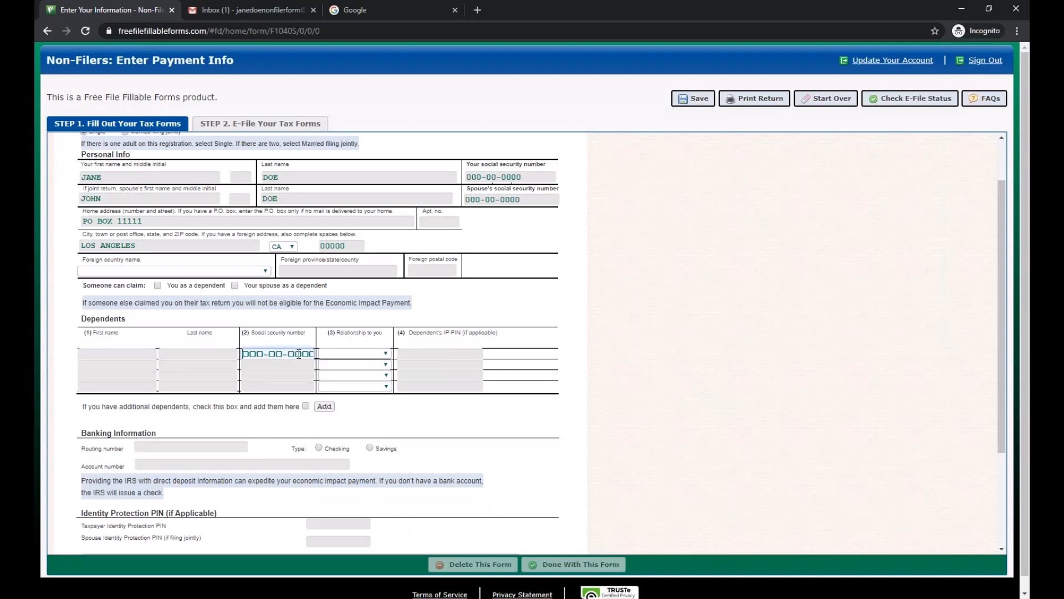
pyautogui.click(383, 357)
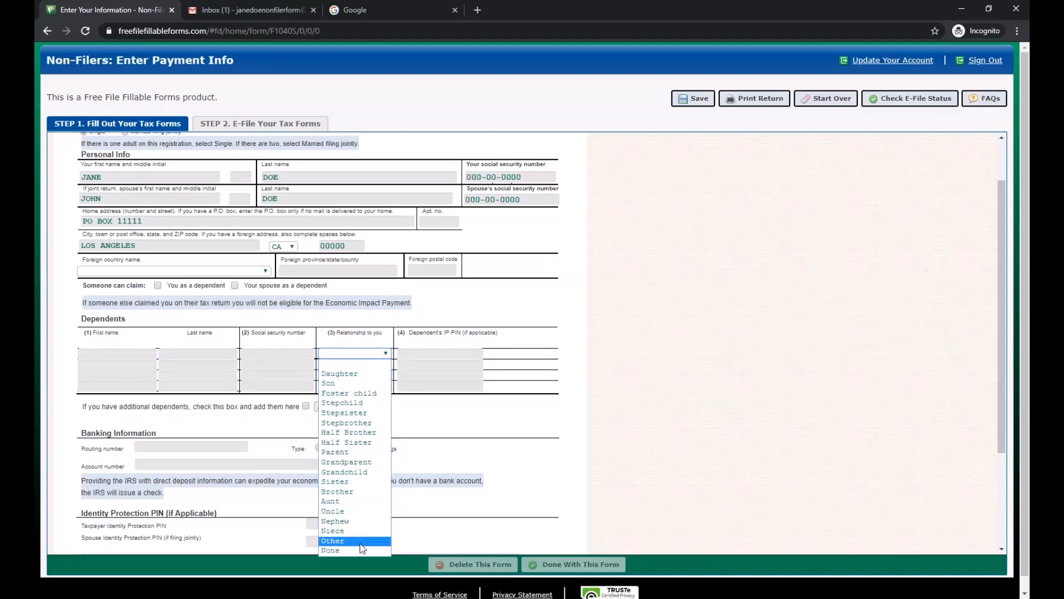
pyautogui.click(376, 357)
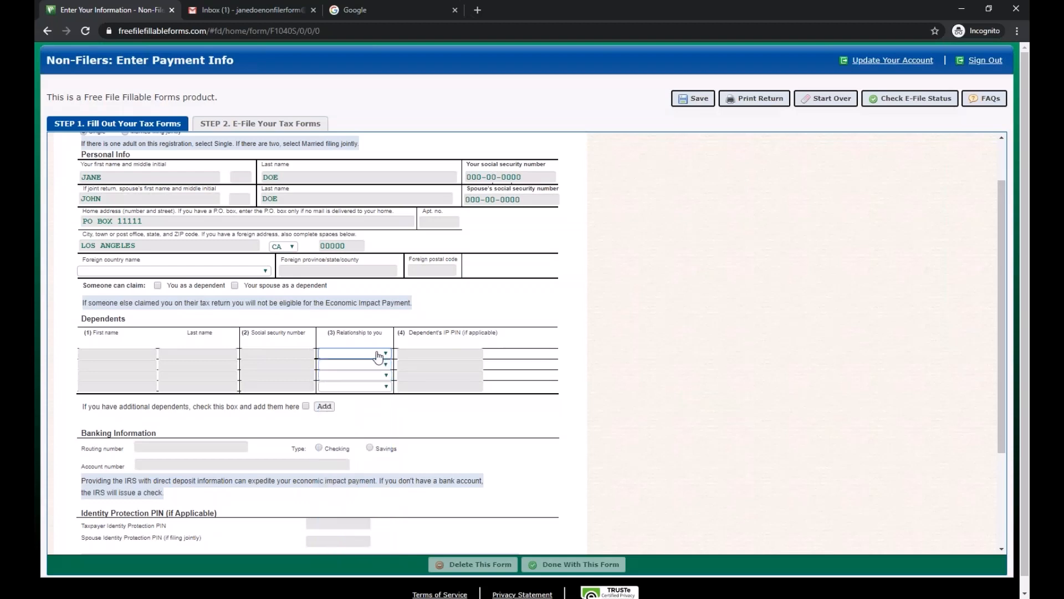
pyautogui.click(419, 354)
pyautogui.write('000000')
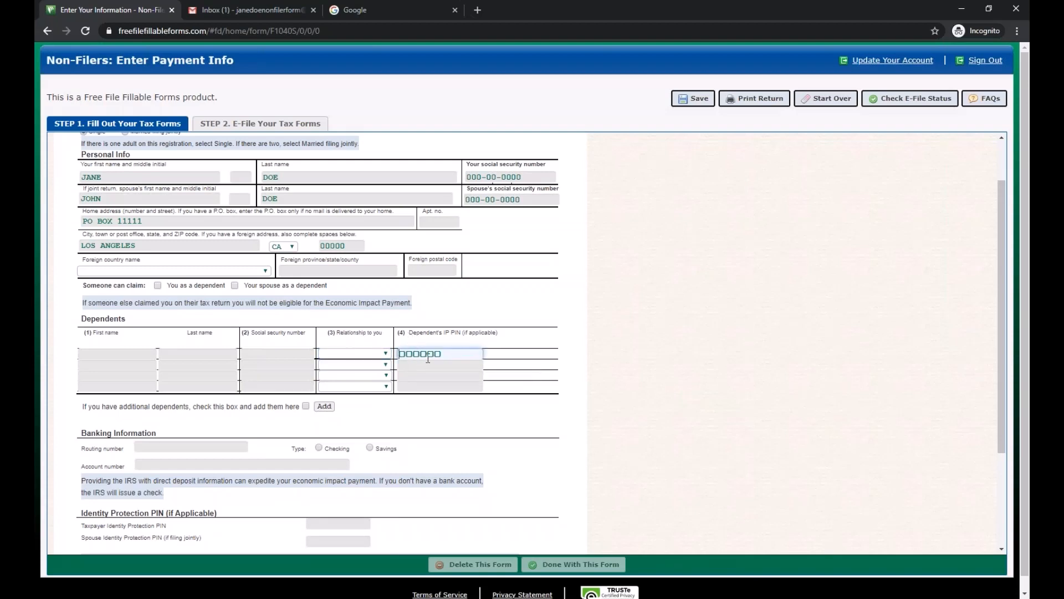
pyautogui.scroll(-1, 81, 345)
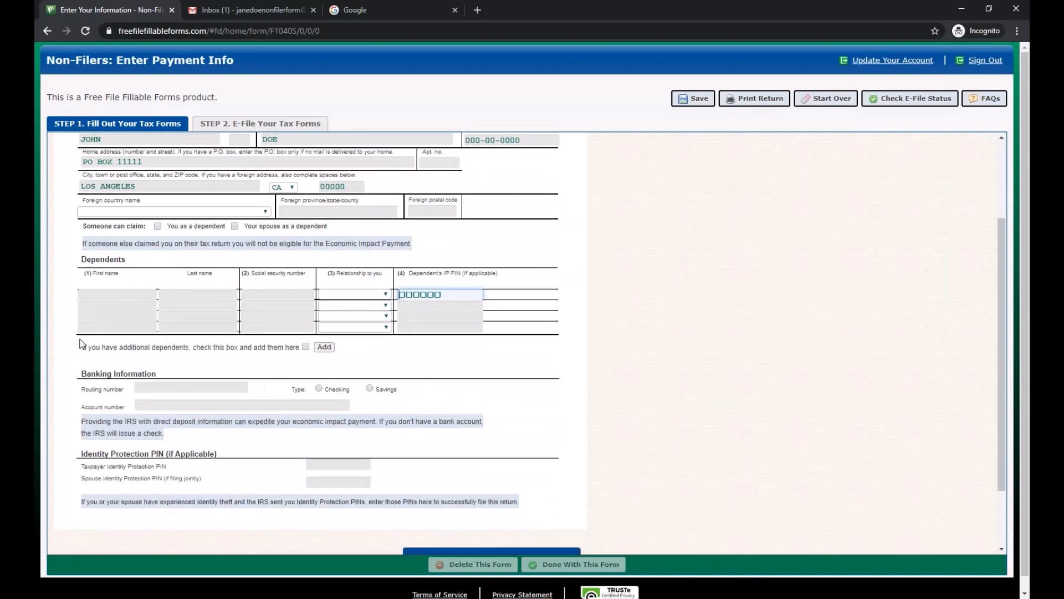
pyautogui.click(81, 359)
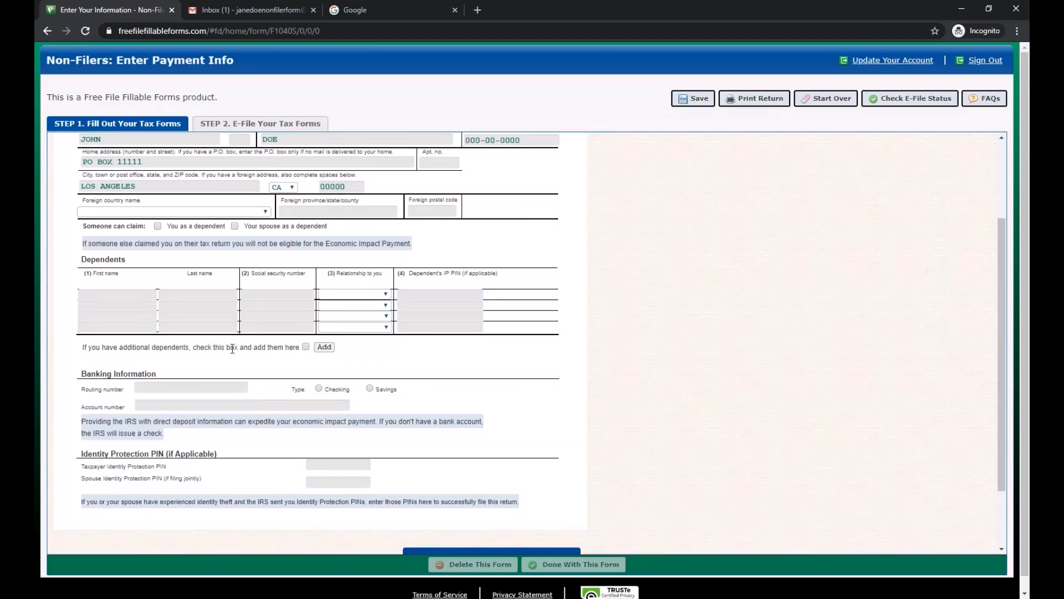
pyautogui.click(306, 347)
pyautogui.click(325, 347)
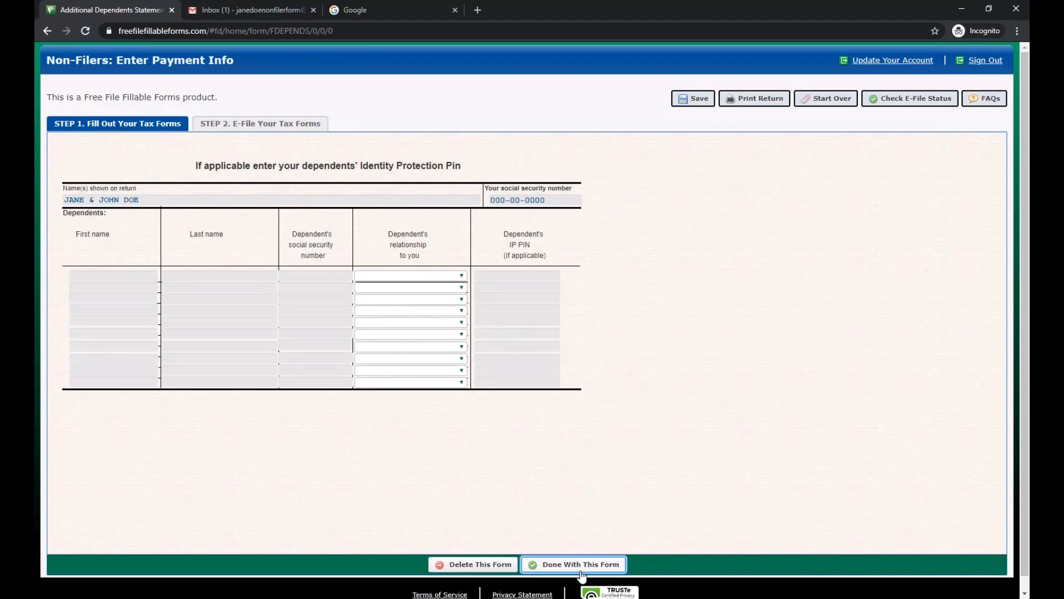
# - Finish the Additional Dependents Statement and leave the Banking Information routing number empty
pyautogui.click(581, 571)
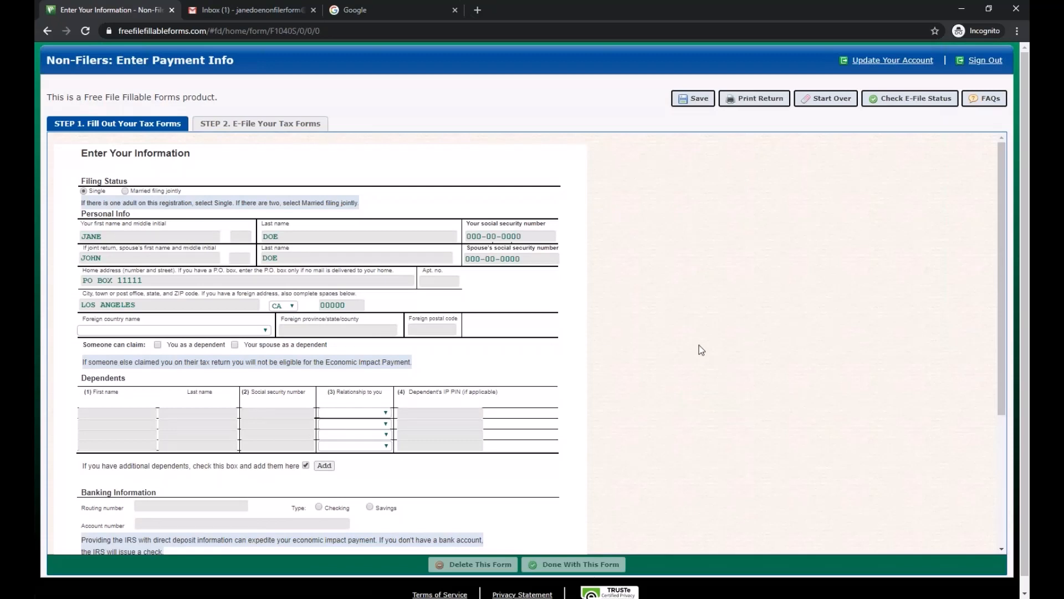
pyautogui.scroll(-3, 700, 350)
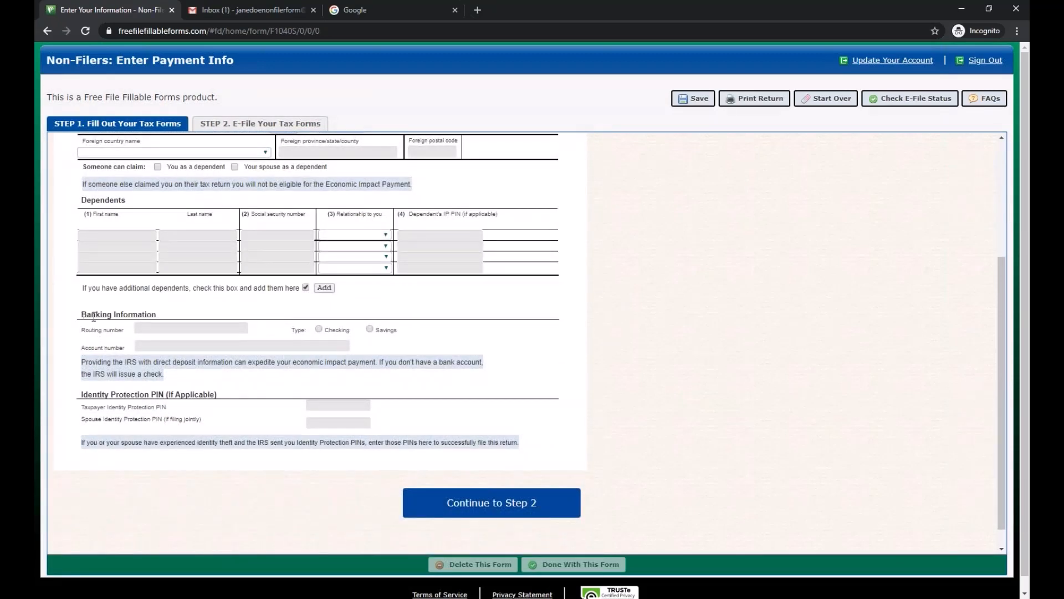
pyautogui.moveTo(81, 315); pyautogui.dragTo(183, 314)
pyautogui.click(187, 306)
pyautogui.click(184, 327)
pyautogui.write('000000000')
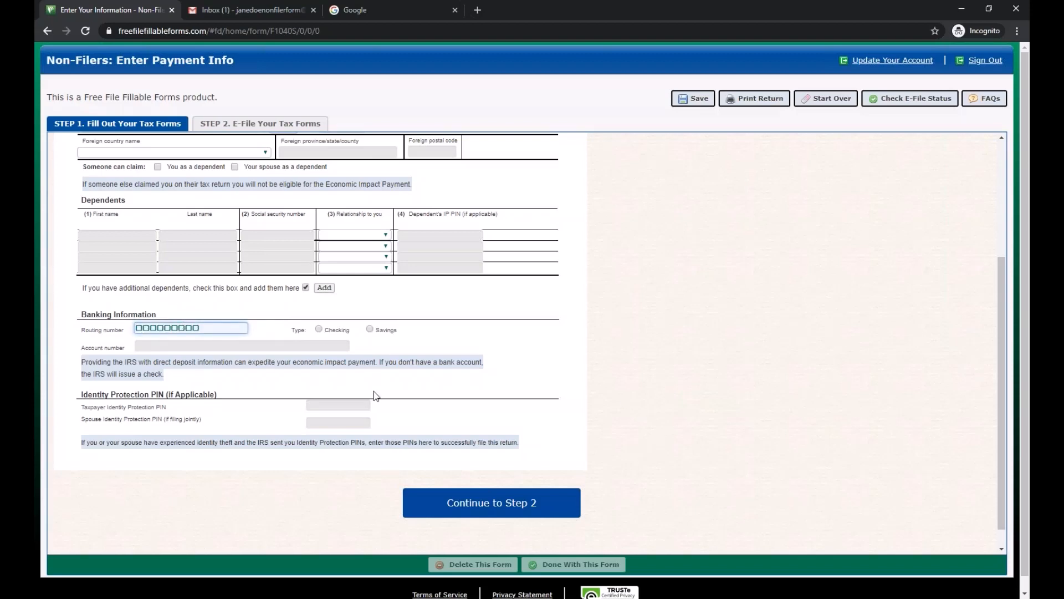
pyautogui.click(102, 347)
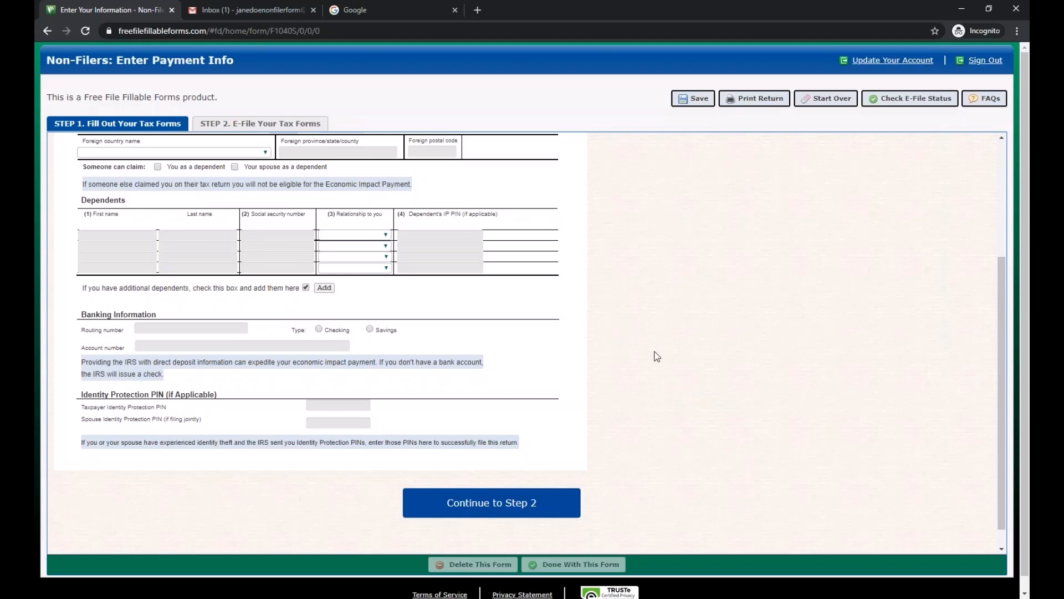
pyautogui.scroll(2, 684, 372)
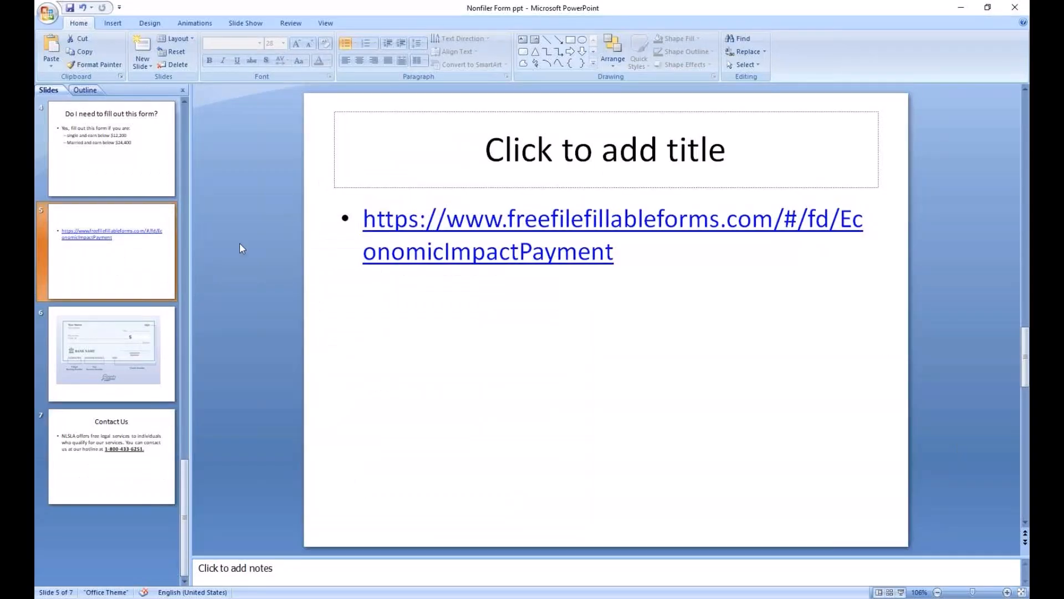
# - Show PowerPoint slide 6 with the sample check diagram labelling routing, account and check numbers
pyautogui.click(142, 317)
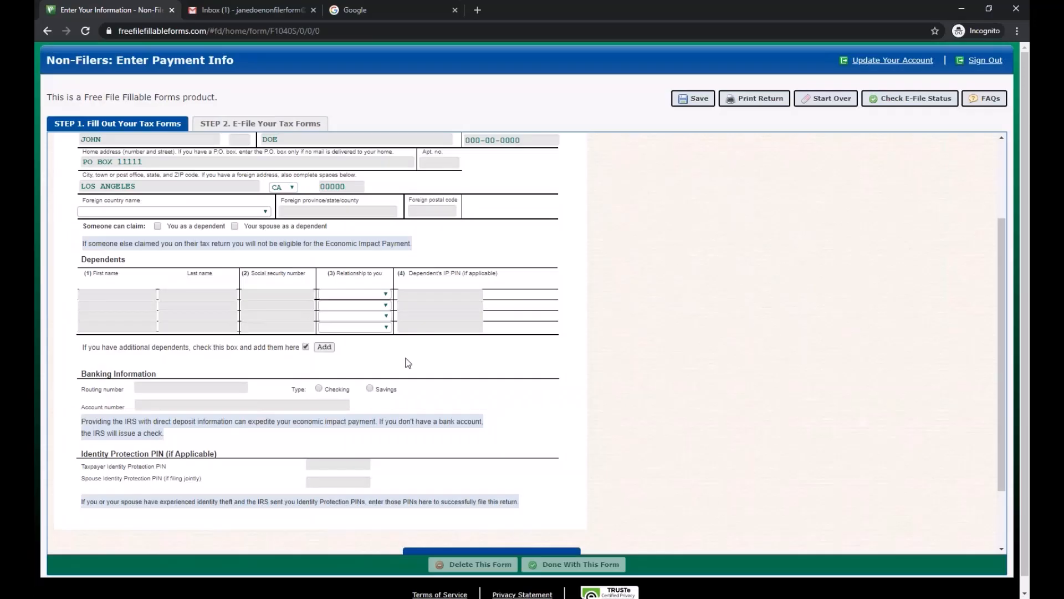
# - Enter the bank routing number and the bank account number under Banking Information
pyautogui.click(216, 389)
pyautogui.write('123456789')
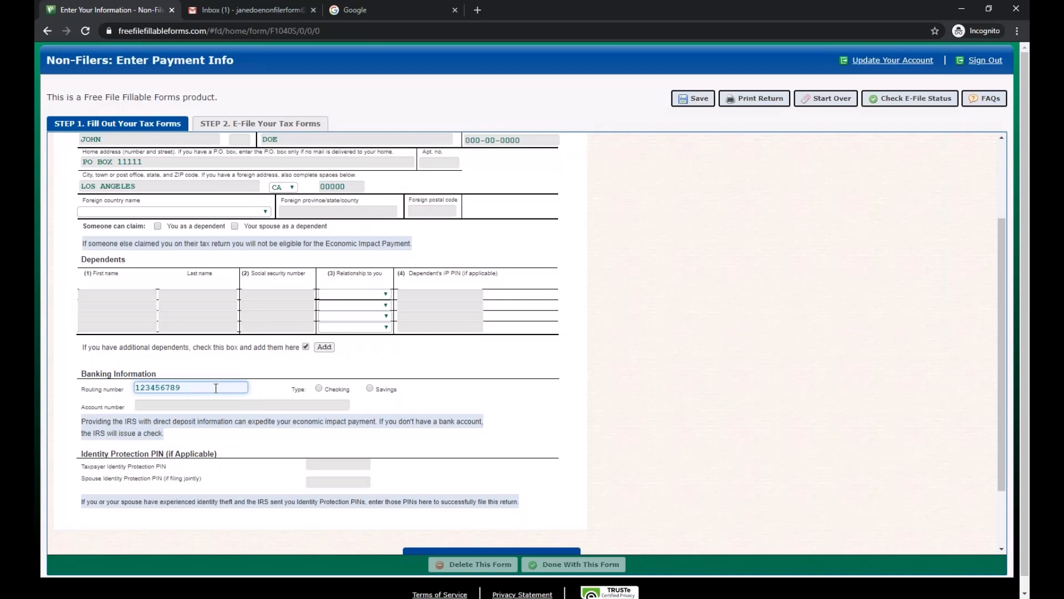
pyautogui.click(270, 404)
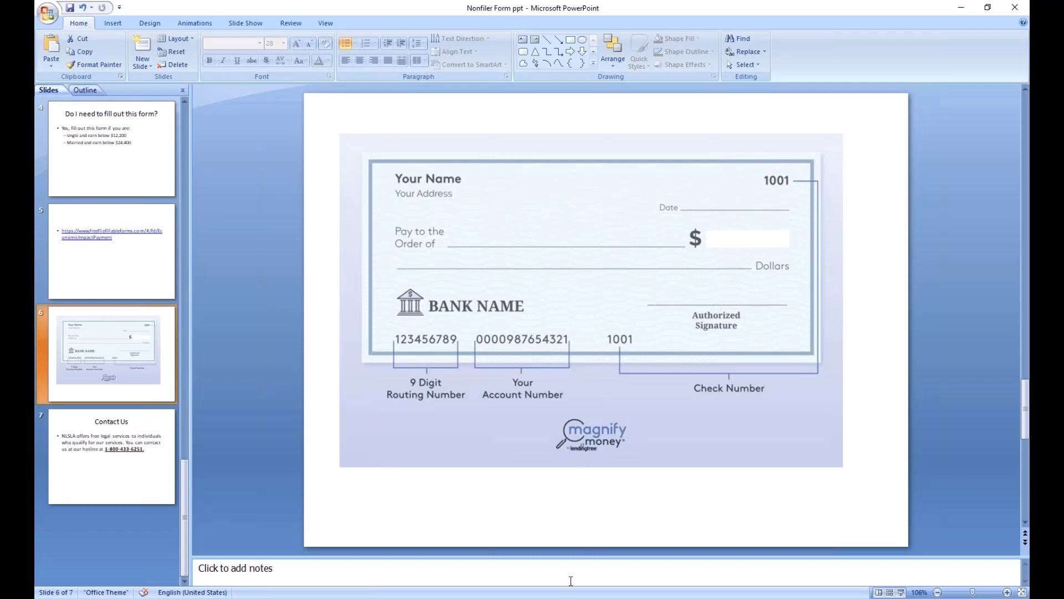
pyautogui.hotkey('alt', 'Tab')
pyautogui.write('0')
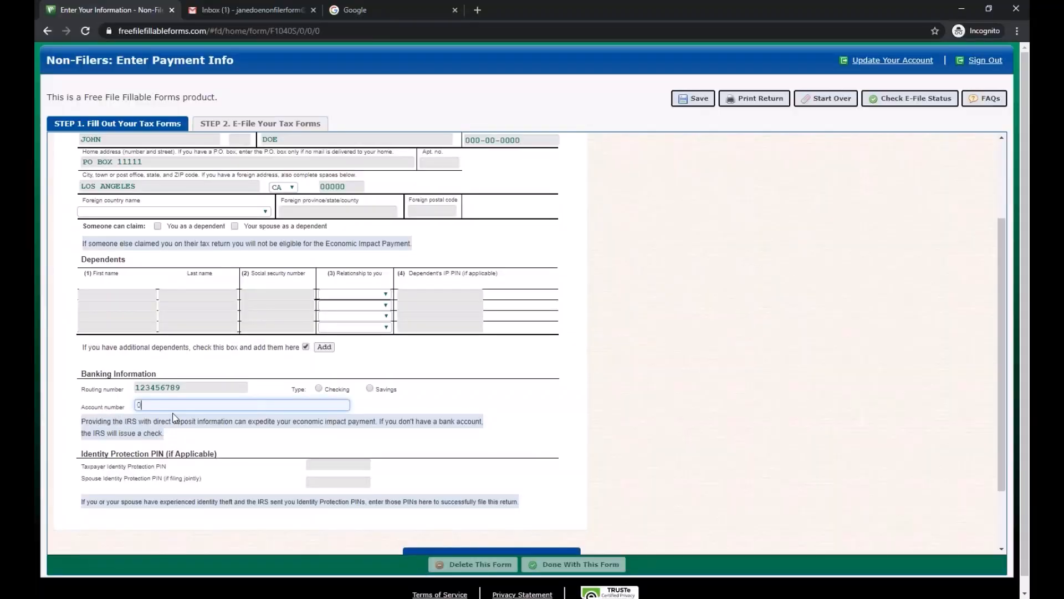
pyautogui.write('0000000000')
# - Choose Checking as the bank account type and look over the rest of the form
pyautogui.click(319, 389)
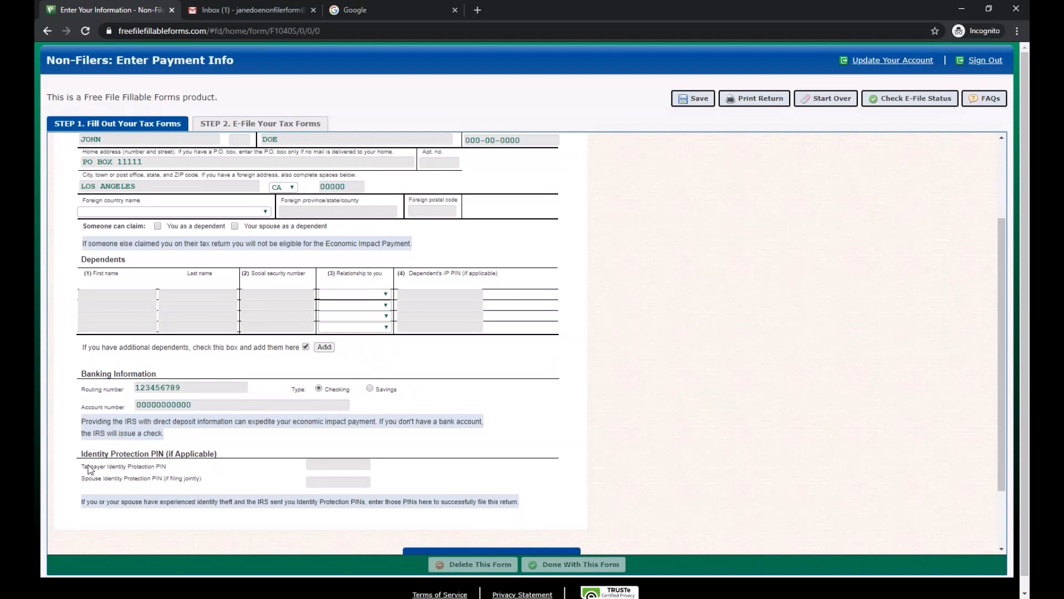
pyautogui.scroll(-2, 89, 470)
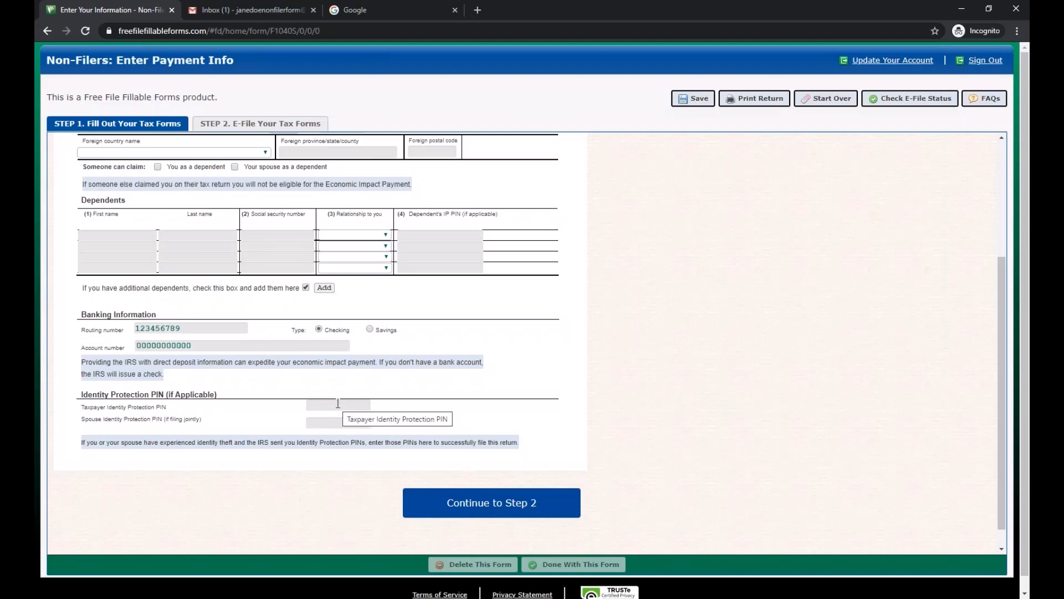
pyautogui.scroll(3, 337, 403)
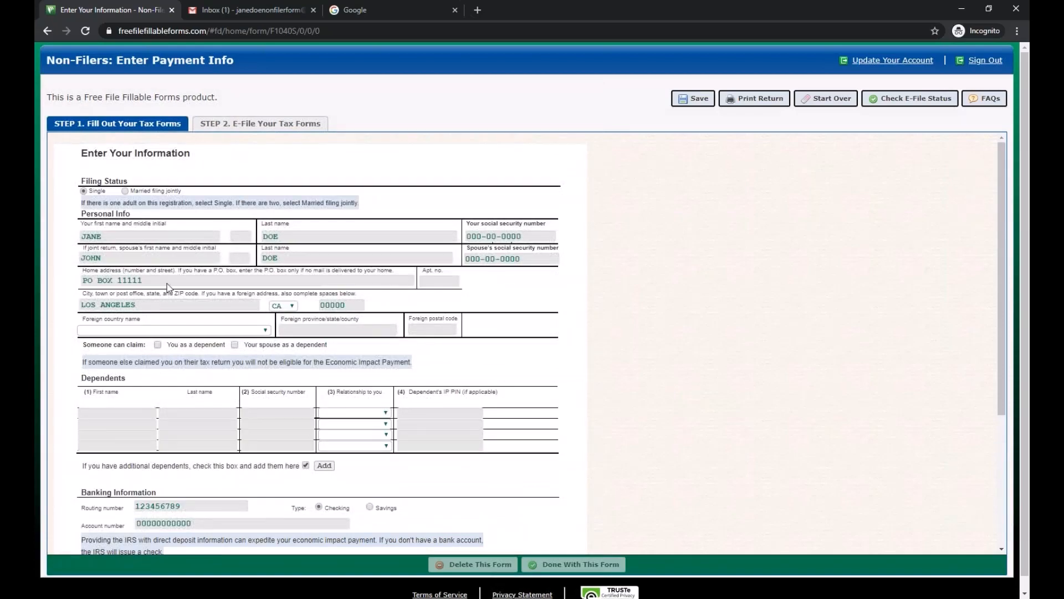
pyautogui.scroll(-1, 58, 148)
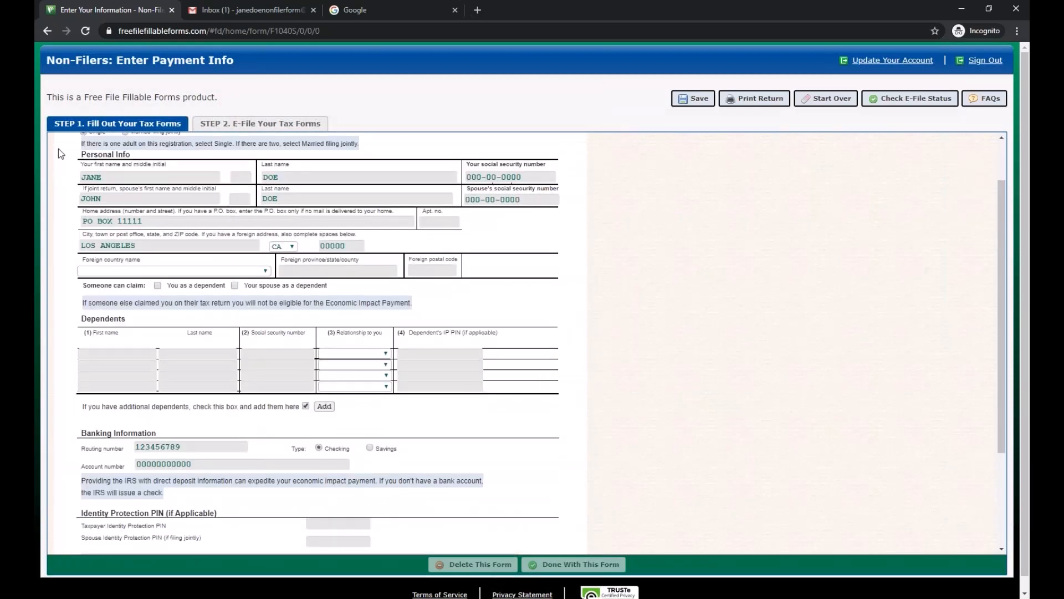
pyautogui.scroll(-1, 59, 148)
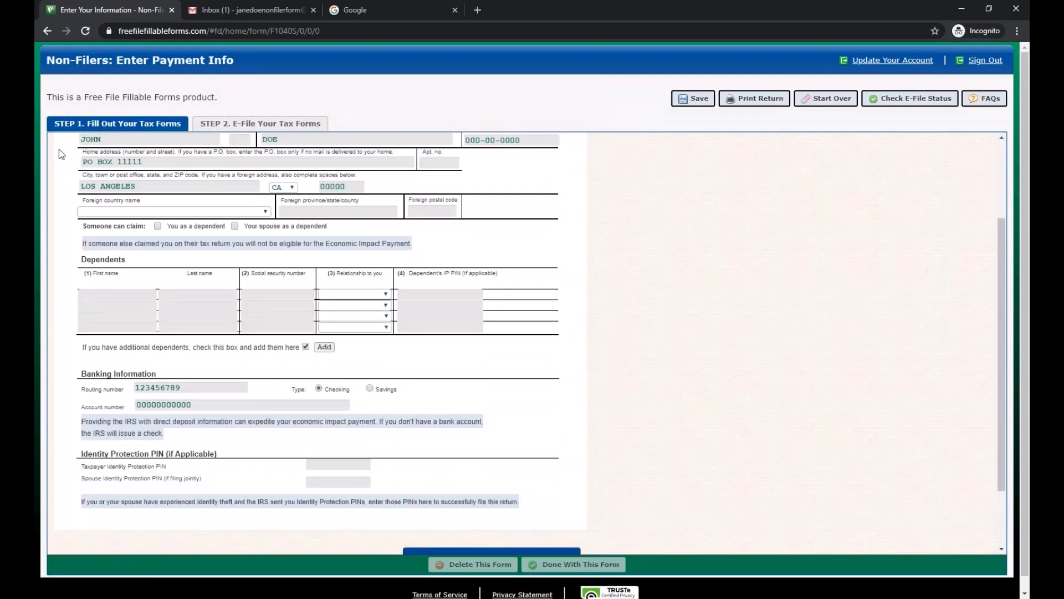
pyautogui.scroll(1, 59, 148)
pyautogui.scroll(1, 72, 305)
pyautogui.scroll(-1, 72, 305)
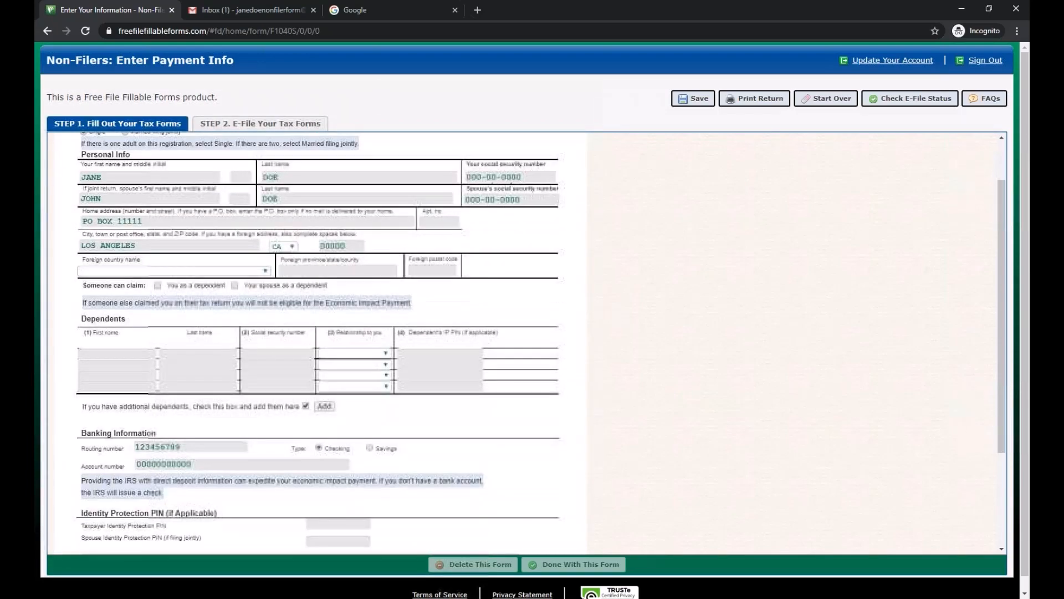
pyautogui.scroll(-1, 72, 305)
pyautogui.scroll(-1, 72, 305)
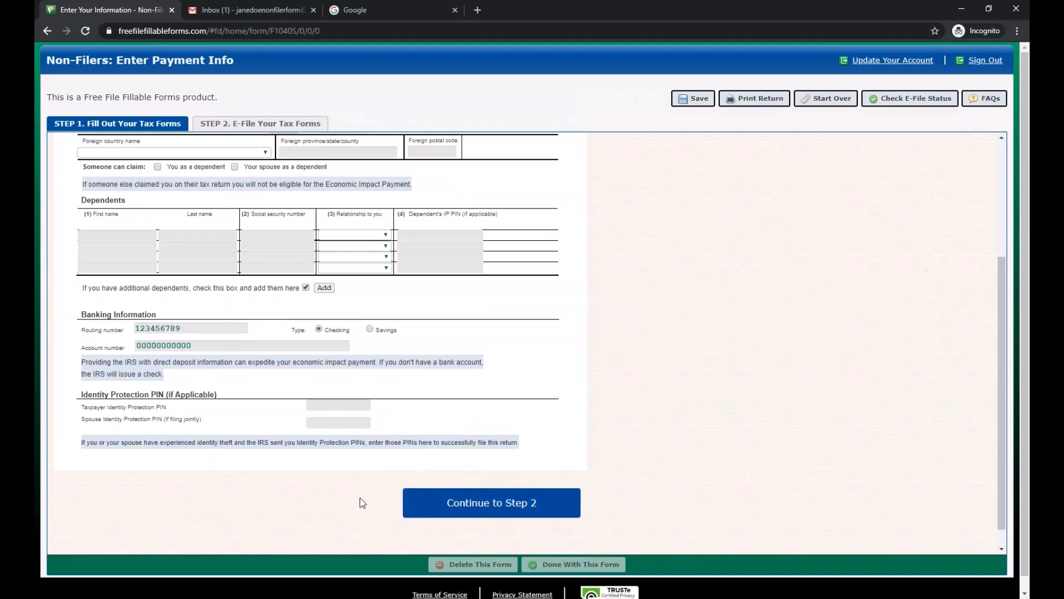
# - Go on to Step 2 and highlight the Personal Verification and last year's AGI instructions
pyautogui.click(495, 505)
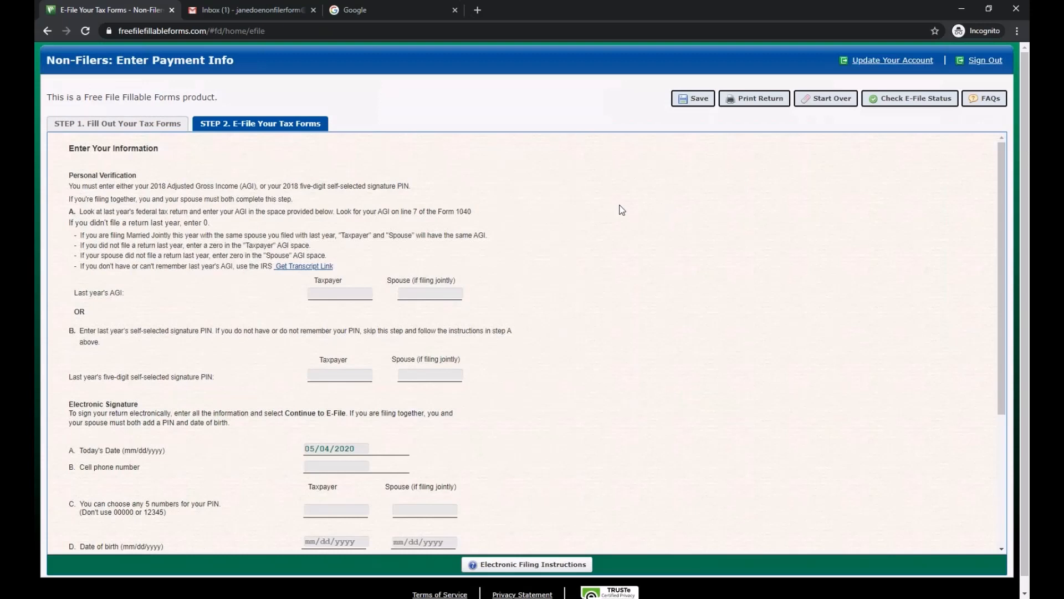
pyautogui.moveTo(71, 176)
pyautogui.mouseDown()
pyautogui.moveTo(477, 242)
pyautogui.moveTo(468, 364)
pyautogui.moveTo(272, 386)
pyautogui.moveTo(210, 380)
pyautogui.mouseUp()
pyautogui.click(211, 380)
pyautogui.moveTo(76, 287)
pyautogui.mouseDown()
pyautogui.moveTo(77, 298)
pyautogui.moveTo(125, 299)
pyautogui.mouseUp()
pyautogui.click(129, 299)
pyautogui.tripleClick(129, 299)
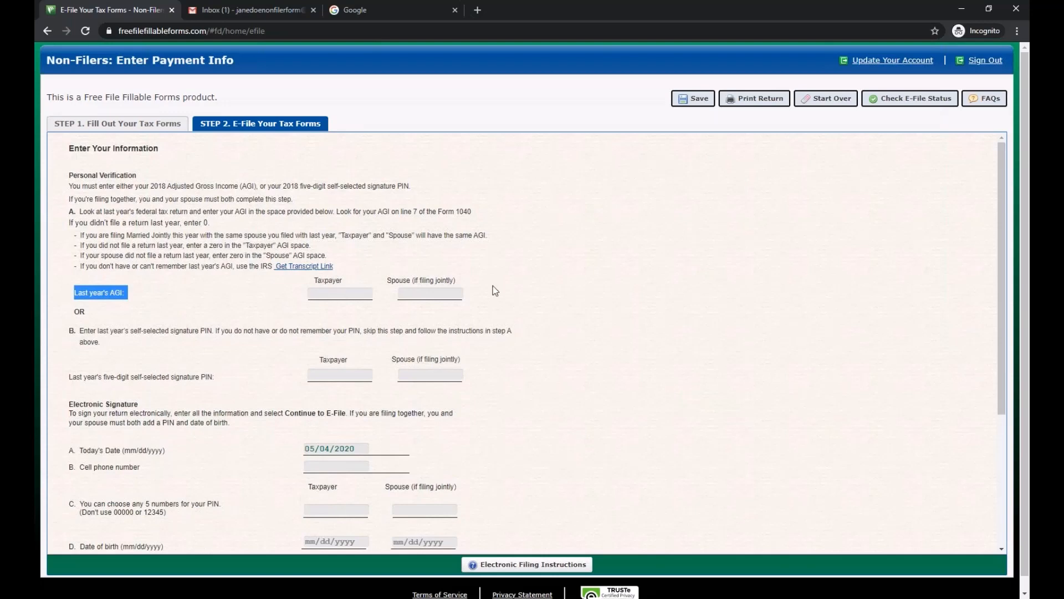
pyautogui.click(82, 333)
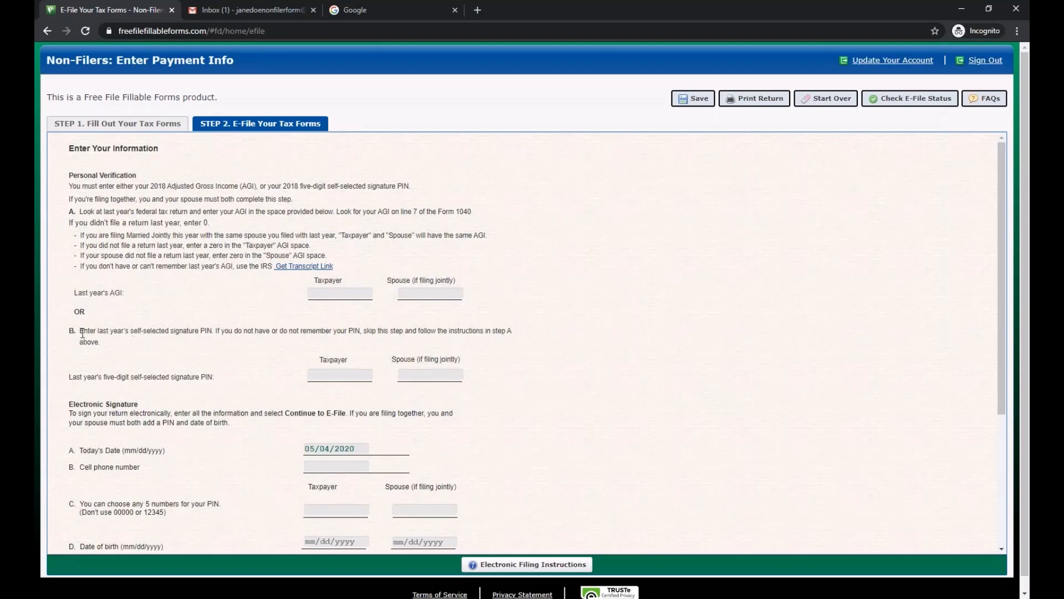
# - Point out the signature PIN instruction and the taxpayer and spouse PIN boxes
pyautogui.moveTo(82, 333); pyautogui.dragTo(215, 334)
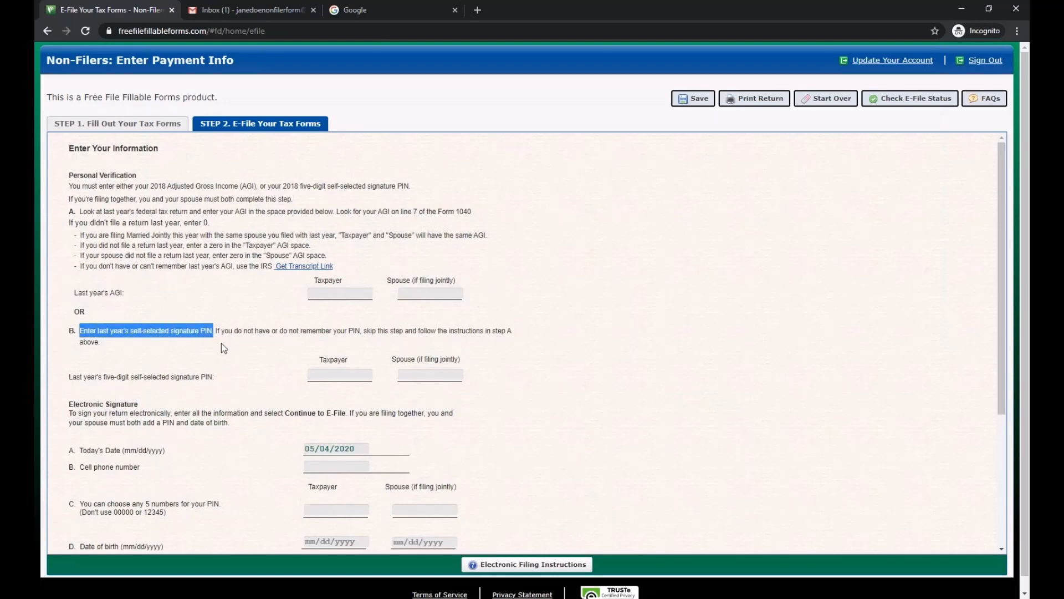
pyautogui.click(211, 338)
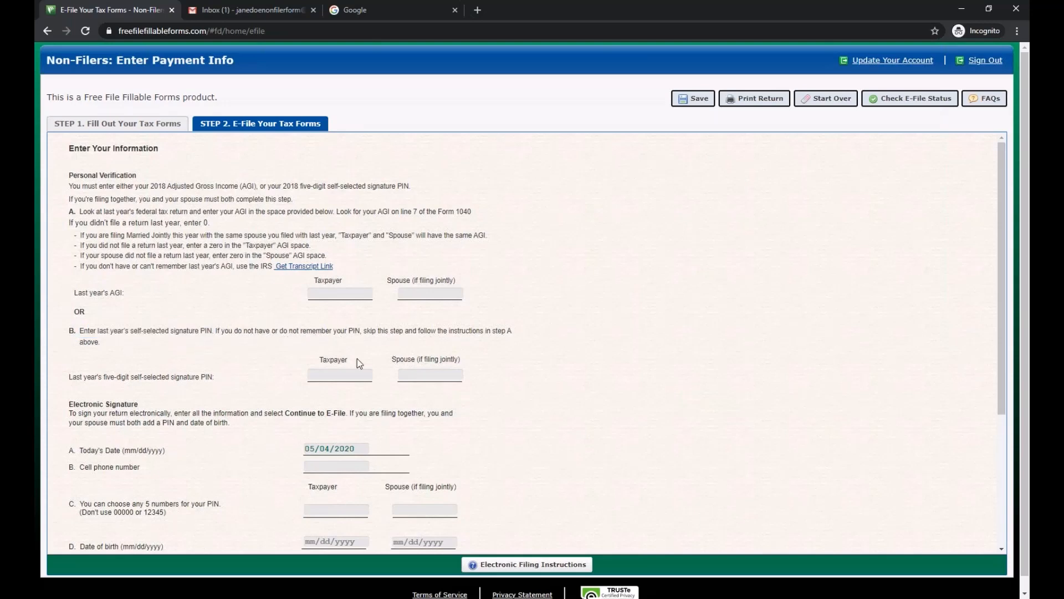
pyautogui.click(320, 375)
pyautogui.click(412, 376)
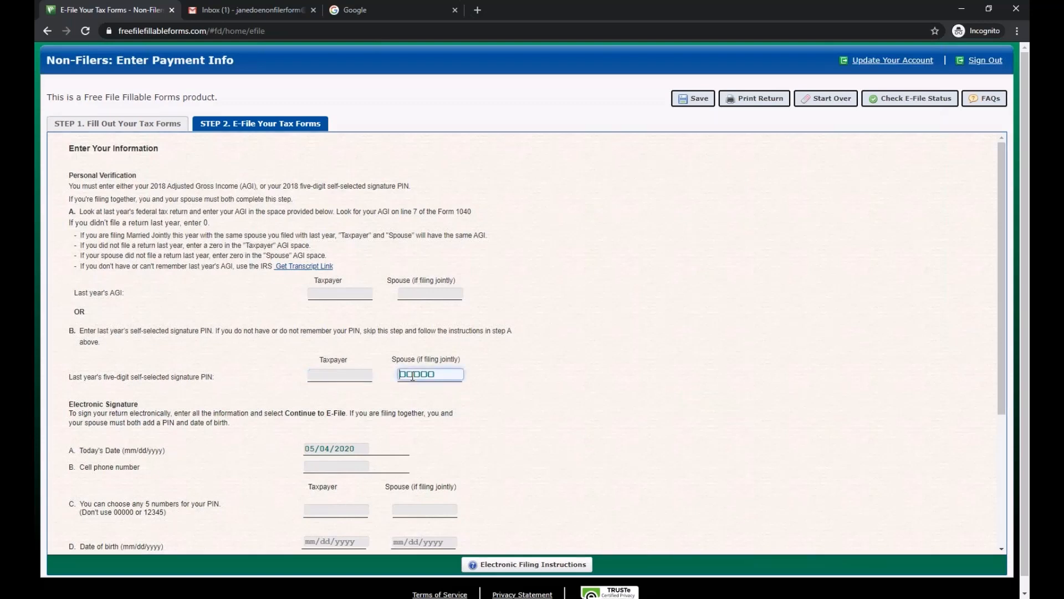
pyautogui.click(317, 346)
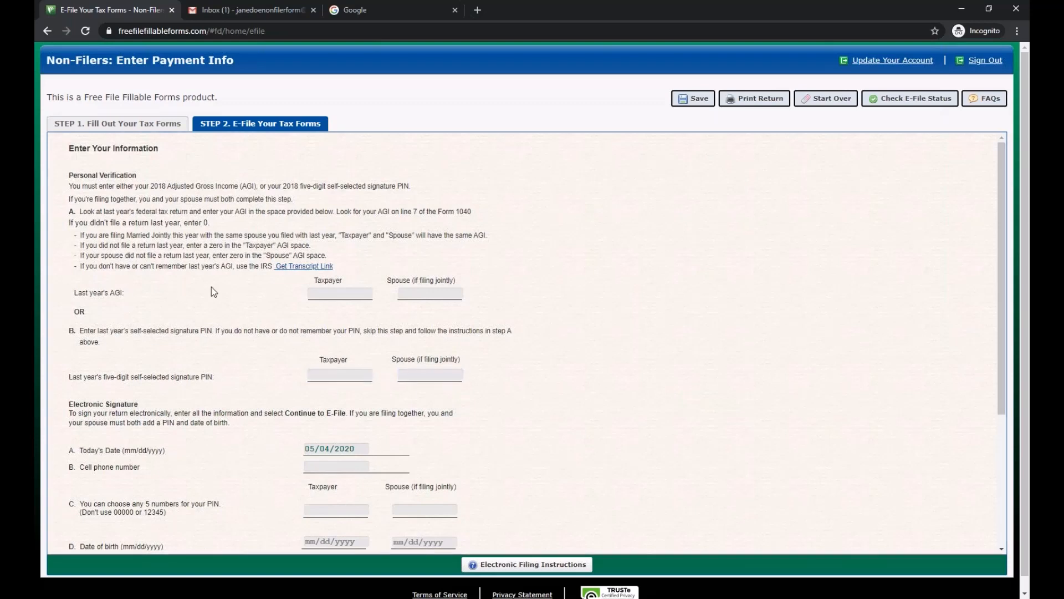
pyautogui.moveTo(76, 293); pyautogui.dragTo(120, 296)
pyautogui.click(128, 293)
pyautogui.click(160, 298)
# - Enter 0 as the taxpayer's last year AGI
pyautogui.click(332, 294)
pyautogui.write('0')
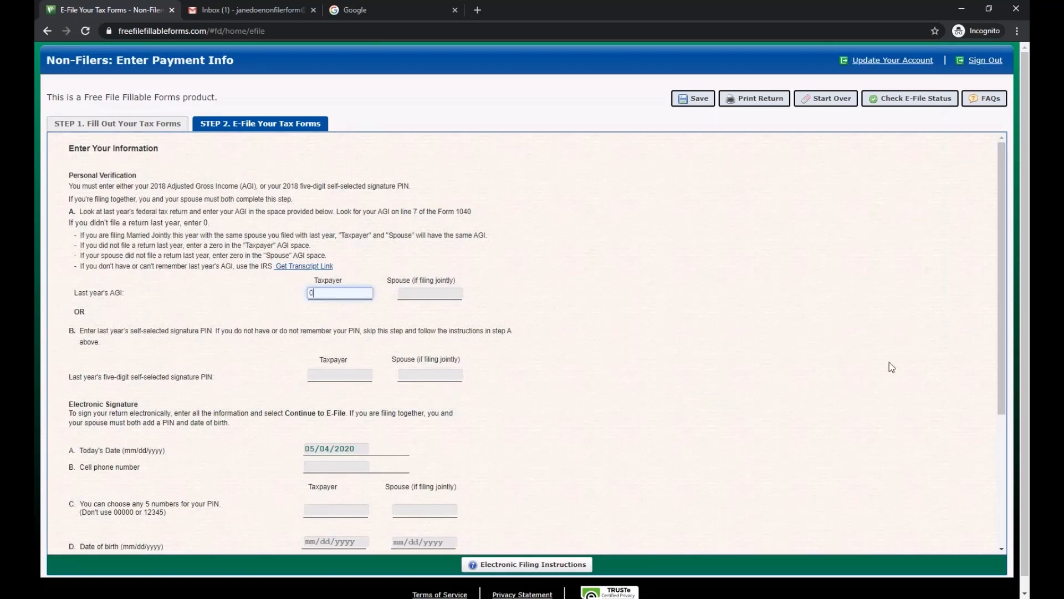
pyautogui.click(594, 280)
pyautogui.scroll(-2, 691, 417)
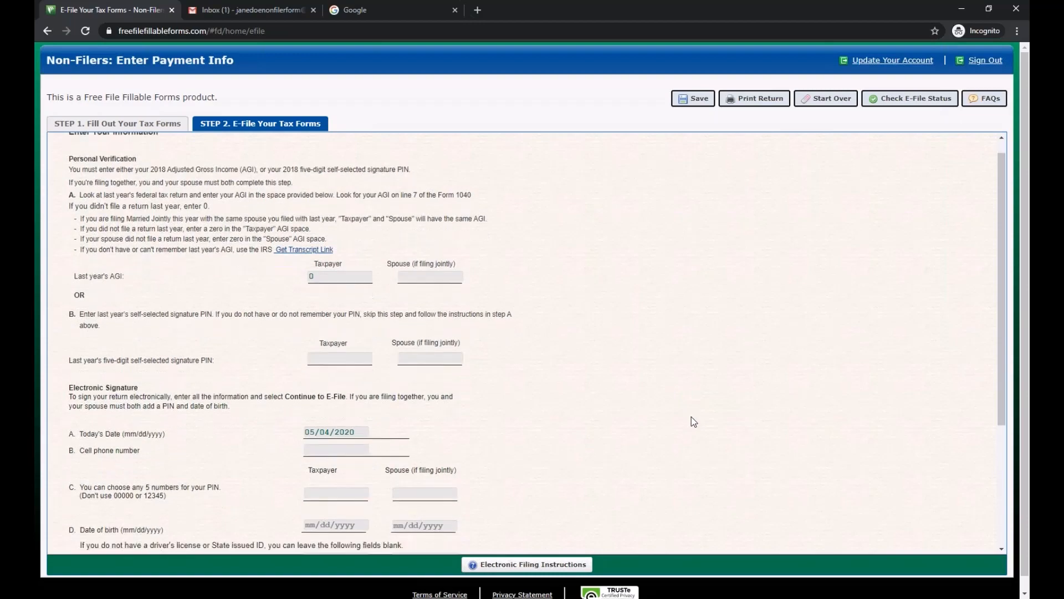
pyautogui.scroll(-1, 207, 387)
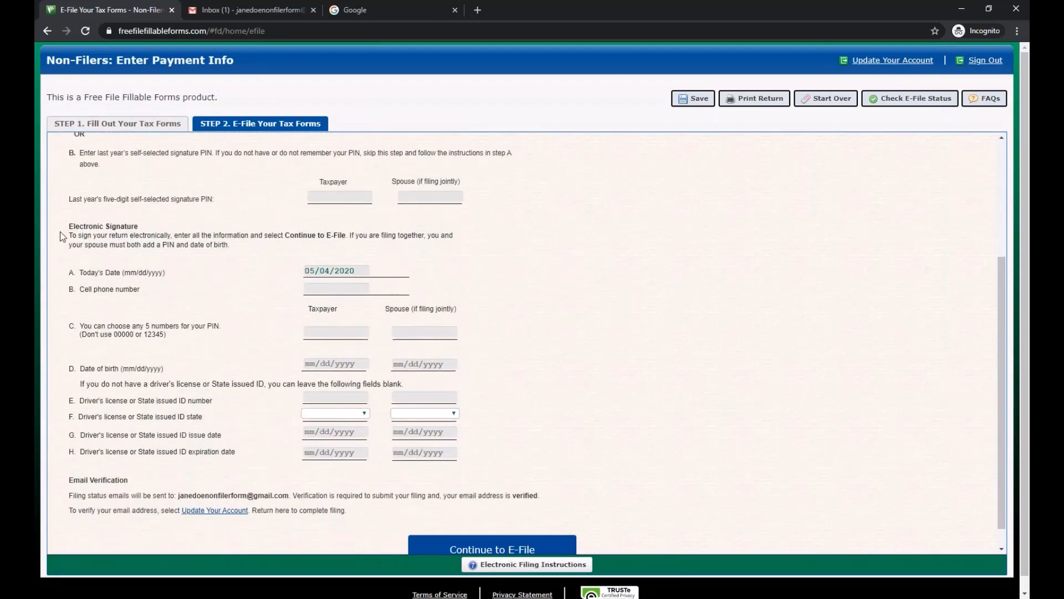
pyautogui.scroll(1, 66, 230)
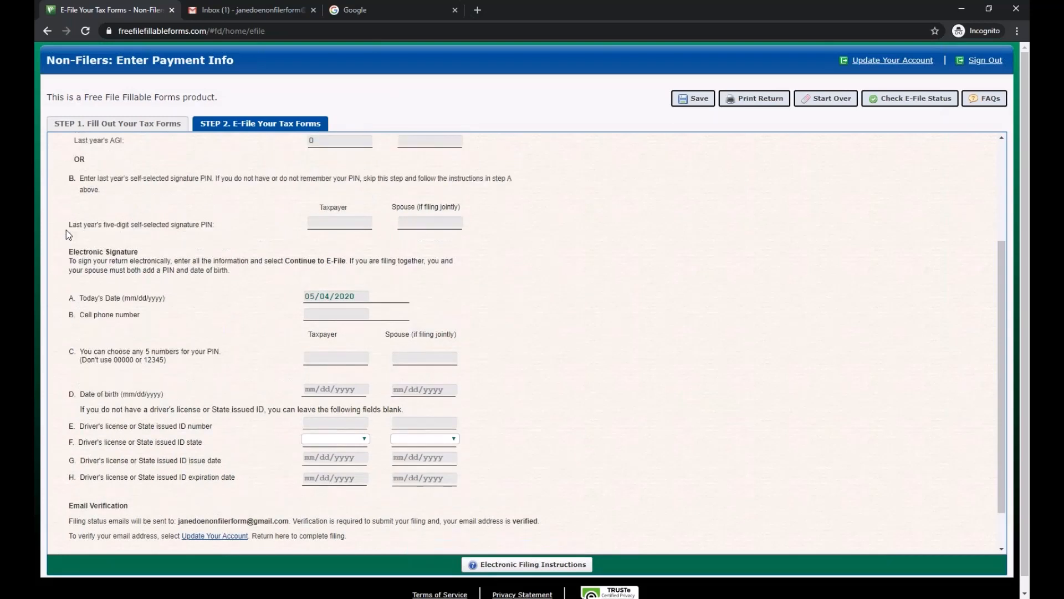
pyautogui.scroll(-1, 65, 230)
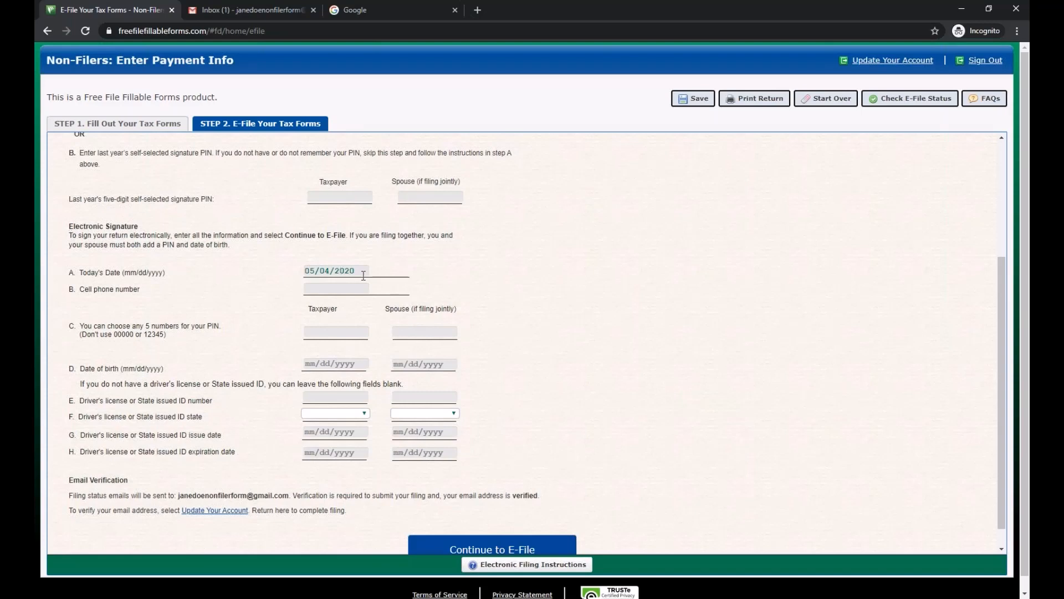
# - Fill in the cell phone number and a five-digit taxpayer signature PIN below today's date
pyautogui.moveTo(363, 271); pyautogui.dragTo(298, 282)
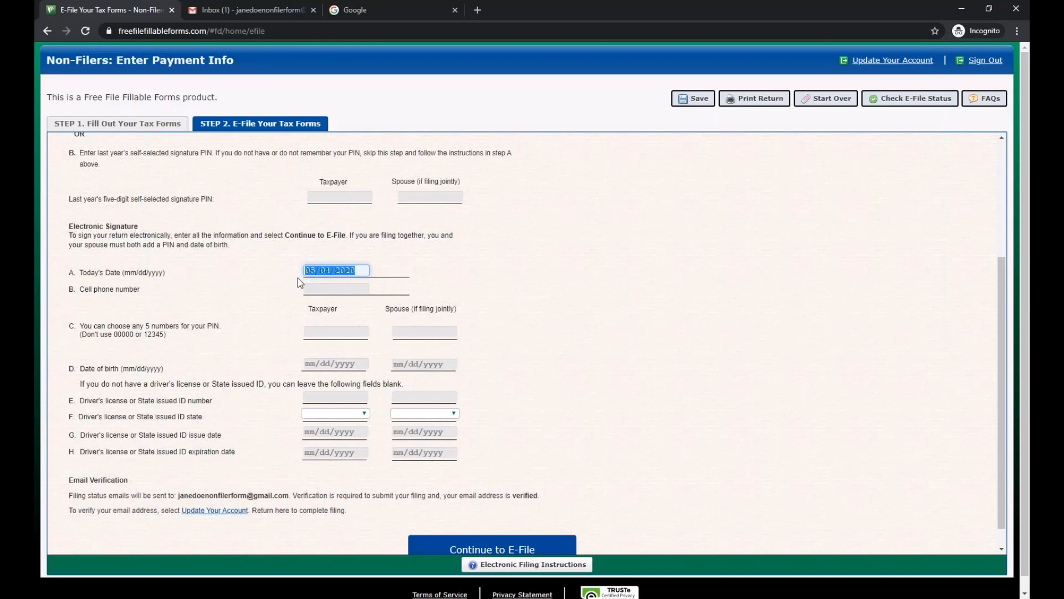
pyautogui.click(383, 271)
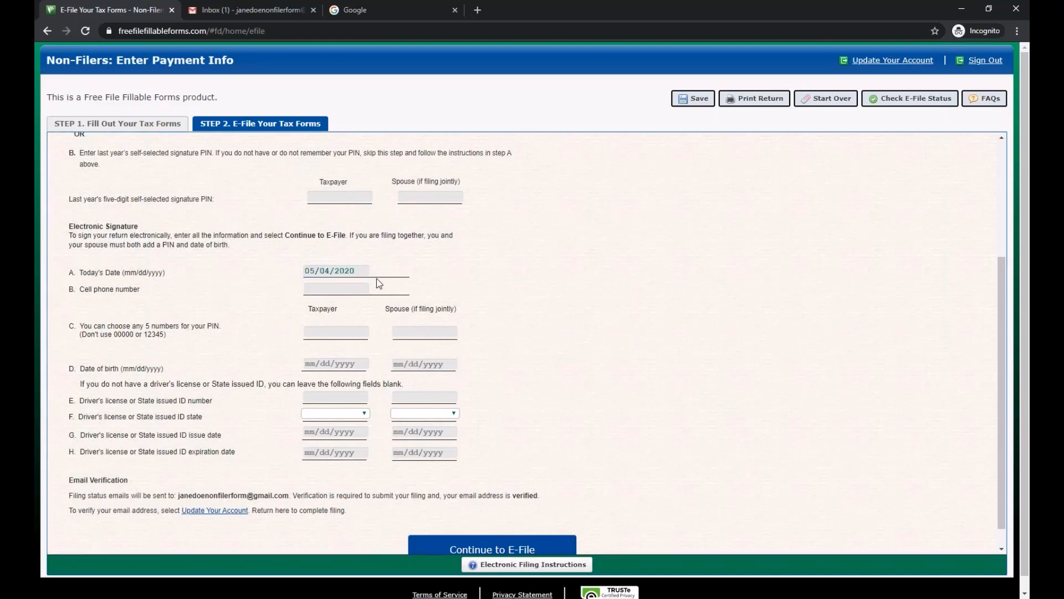
pyautogui.click(312, 288)
pyautogui.write('0')
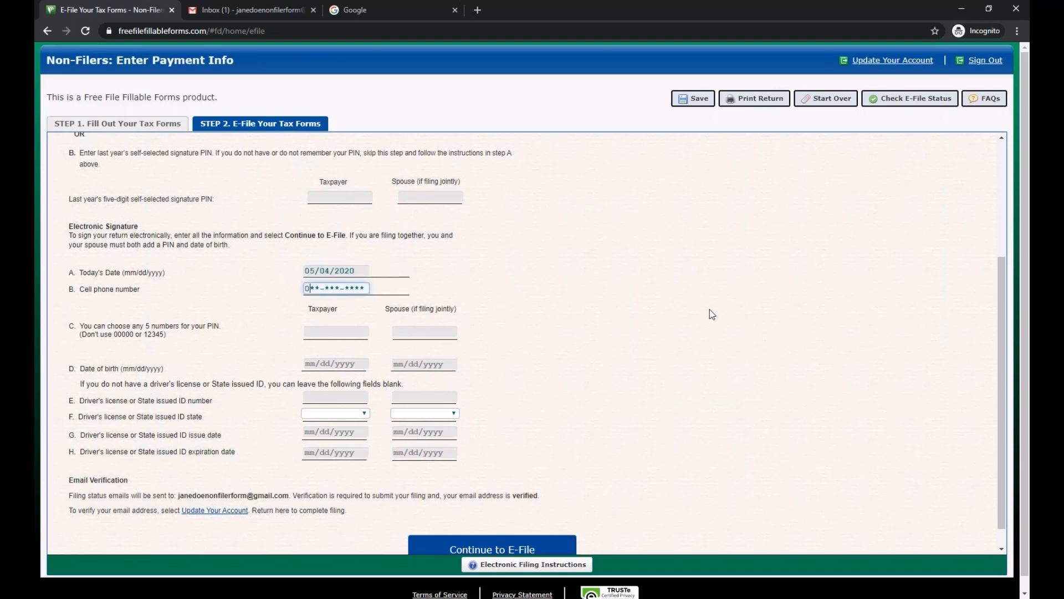
pyautogui.write('00-000-0000')
pyautogui.press('Tab')
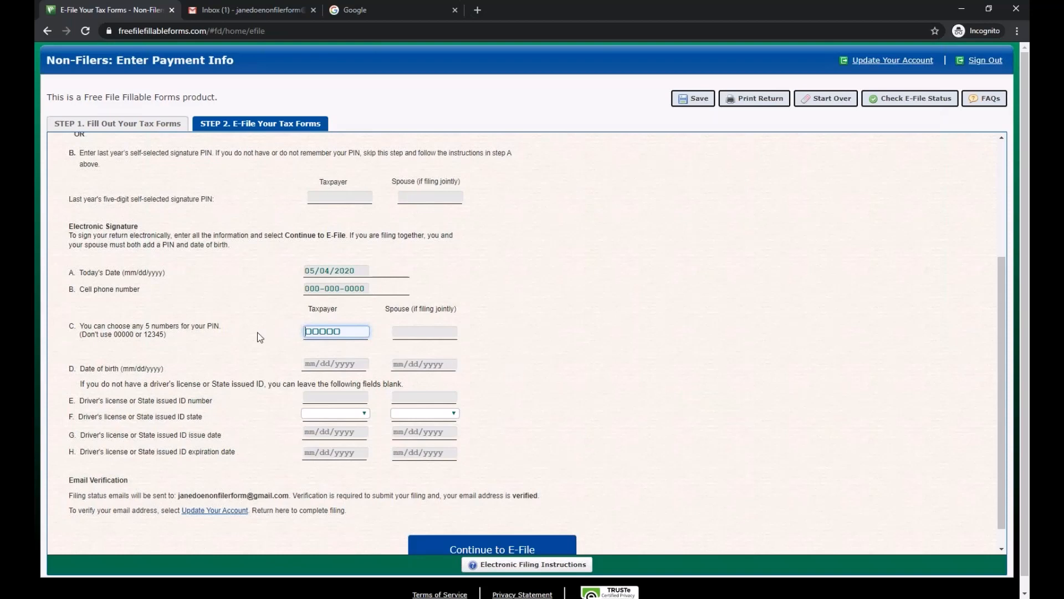
pyautogui.write('11111')
pyautogui.click(324, 365)
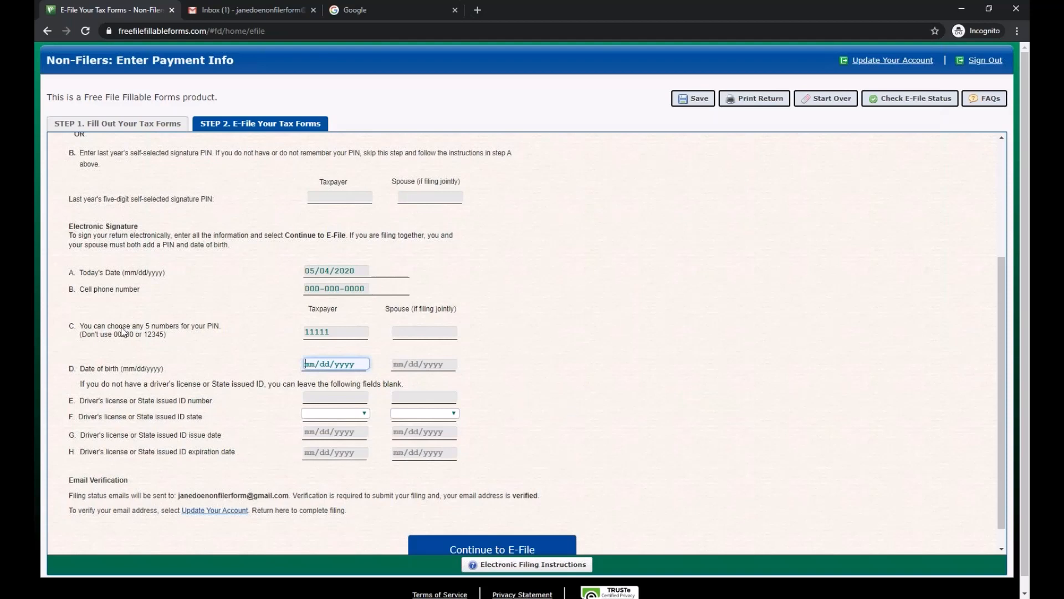
pyautogui.moveTo(347, 332); pyautogui.dragTo(302, 335)
pyautogui.click(347, 331)
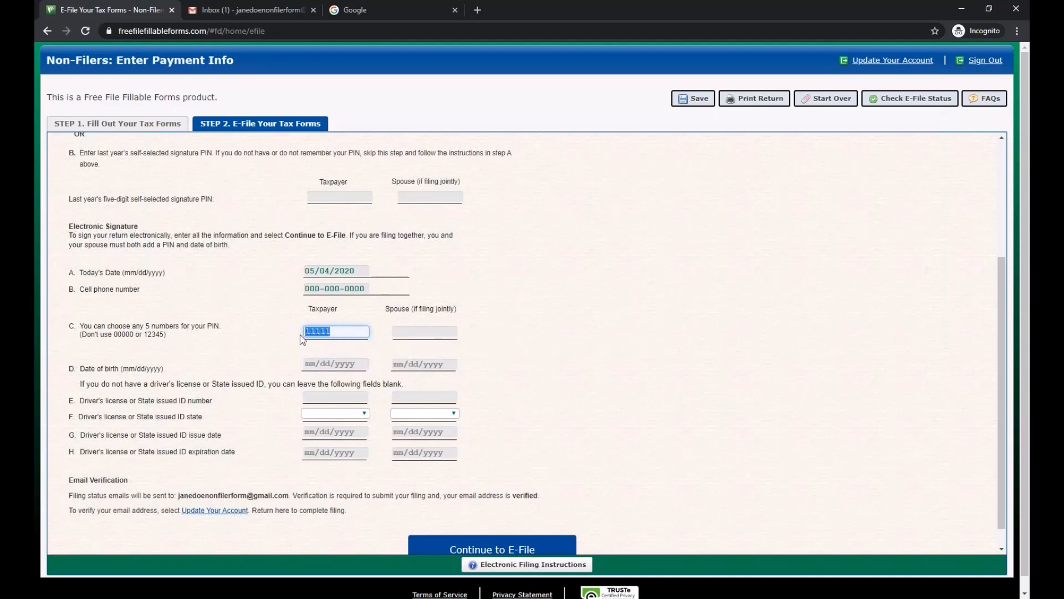
# - Re-enter the five-digit taxpayer signature PIN, trying a few values before keeping the final one
pyautogui.click(344, 332)
pyautogui.moveTo(344, 332); pyautogui.dragTo(321, 332)
pyautogui.click(337, 332)
pyautogui.press('BackSpace')
pyautogui.press('BackSpace')
pyautogui.press('BackSpace')
pyautogui.press('BackSpace')
pyautogui.press('BackSpace')
pyautogui.write('12345')
pyautogui.press('BackSpace')
pyautogui.press('BackSpace')
pyautogui.press('BackSpace')
pyautogui.press('BackSpace')
pyautogui.press('BackSpace')
pyautogui.write('56789')
pyautogui.press('BackSpace')
pyautogui.press('BackSpace')
pyautogui.press('BackSpace')
pyautogui.press('BackSpace')
pyautogui.press('BackSpace')
pyautogui.write('11111')
pyautogui.click(205, 361)
# - Enter taxpayer date of birth 01/01/1950 and the driver's license number
pyautogui.click(311, 367)
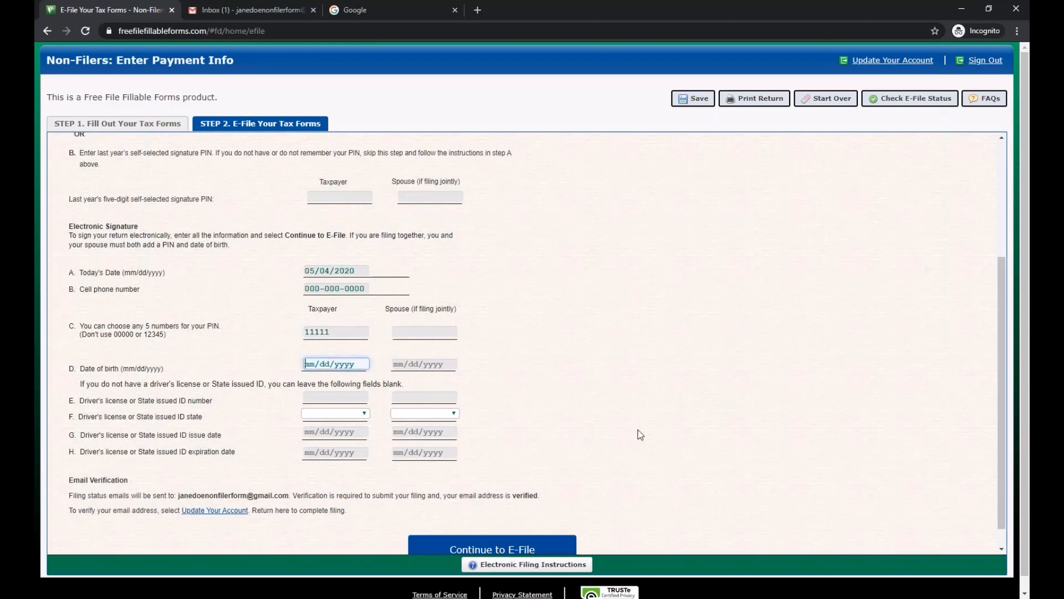
pyautogui.write('01/01/1950')
pyautogui.click(625, 434)
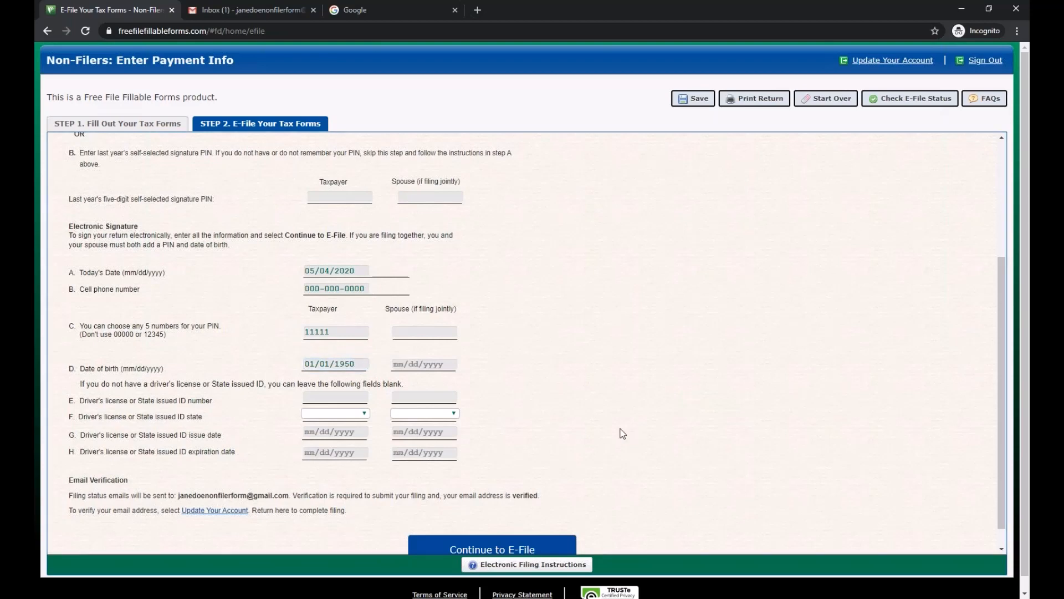
pyautogui.click(334, 396)
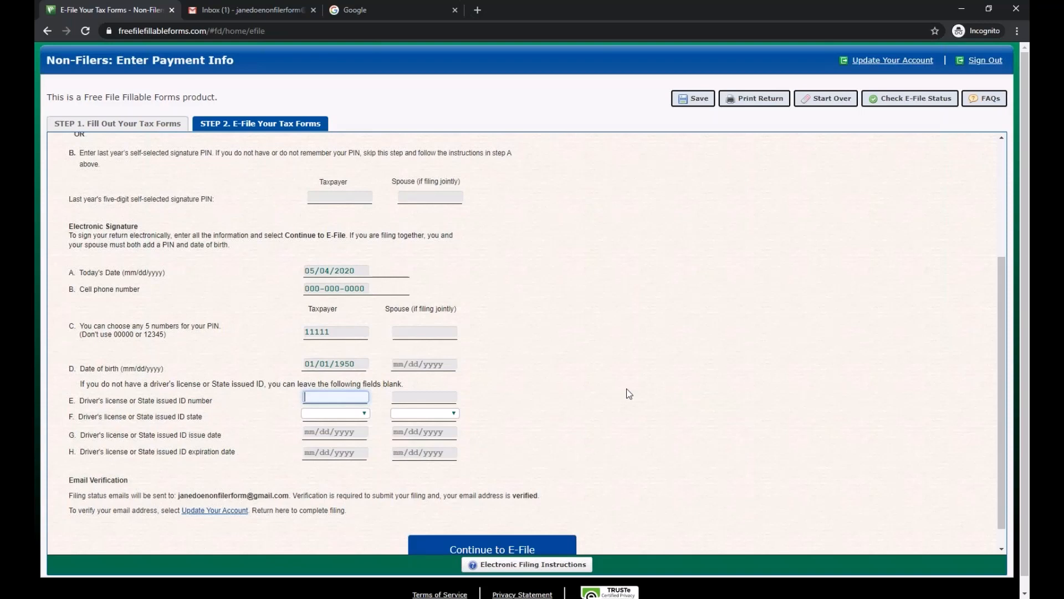
pyautogui.write('AA0000')
pyautogui.click(306, 414)
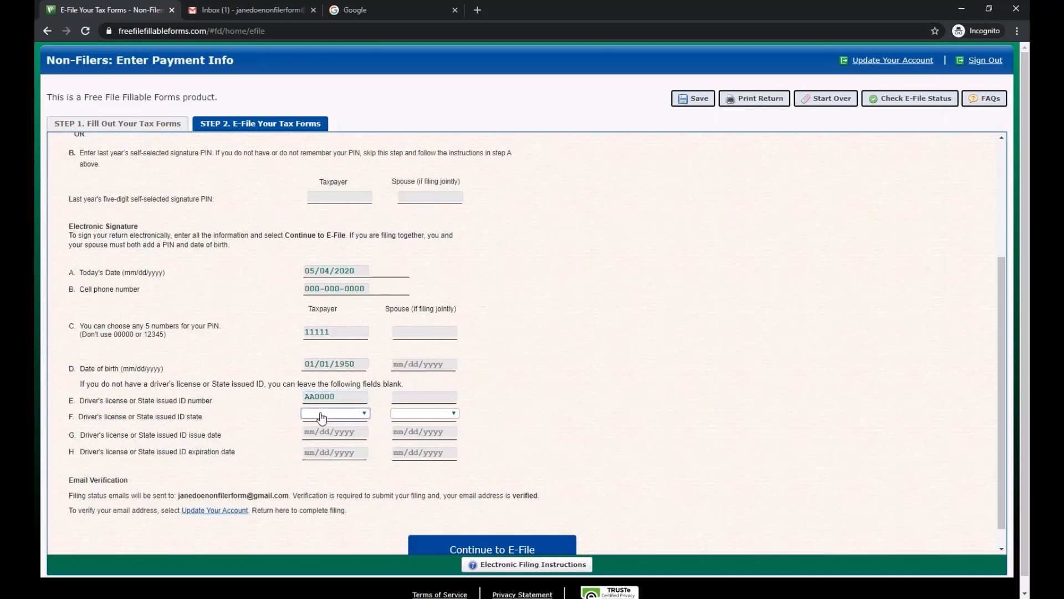
# - Set ID state to CA, issue date 01/01/2010 and expiration date 01/01/2020
pyautogui.click(308, 415)
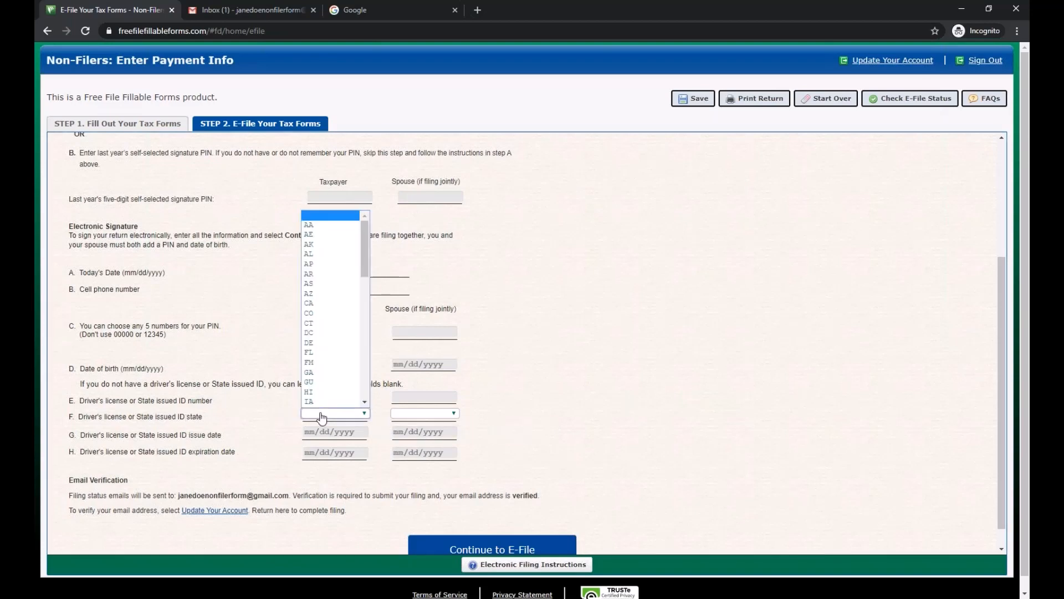
pyautogui.click(340, 304)
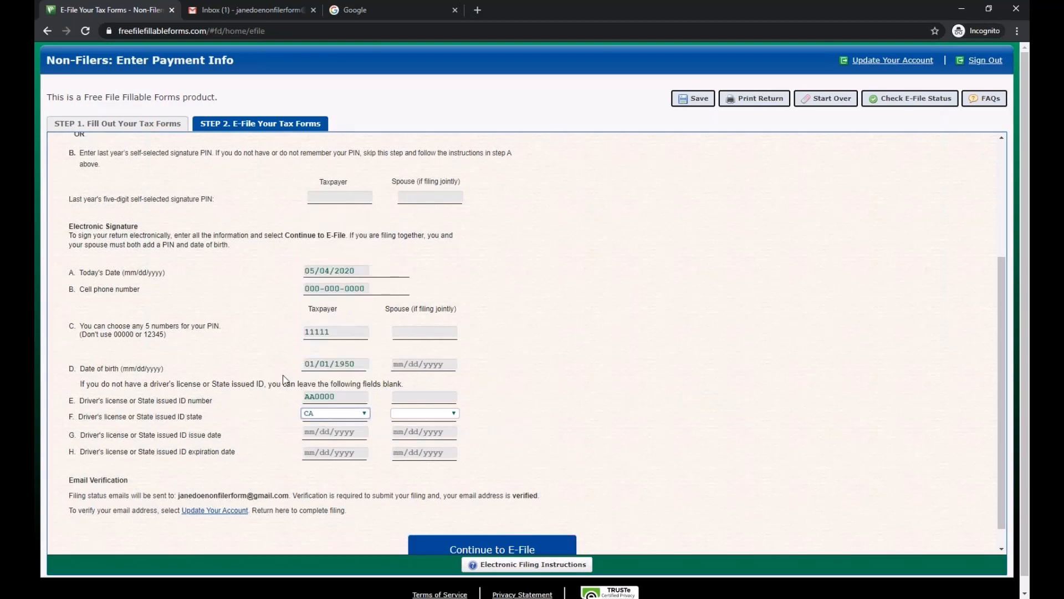
pyautogui.click(302, 432)
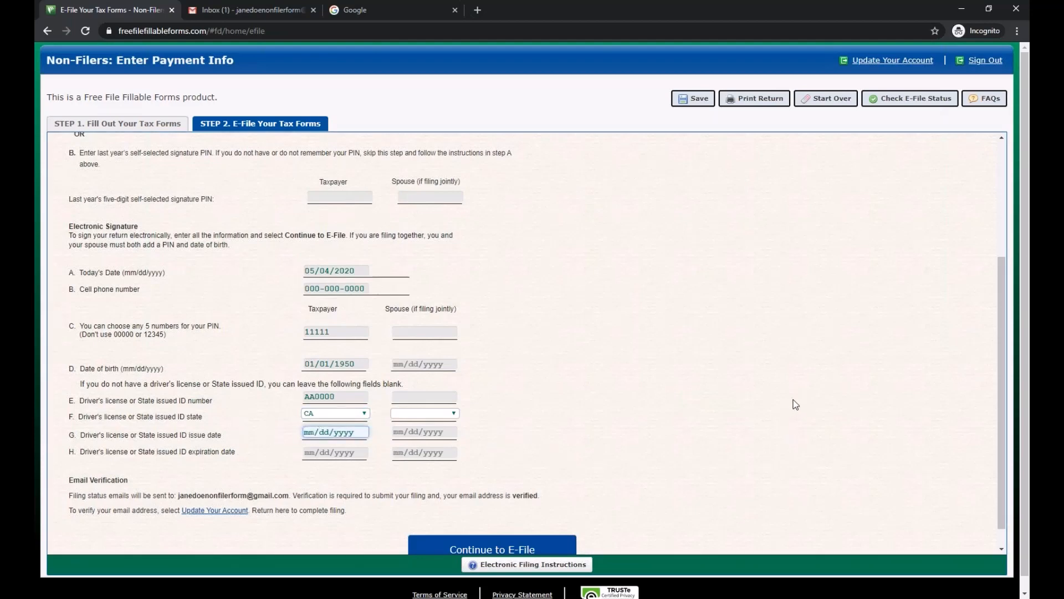
pyautogui.write('01/01/2010')
pyautogui.click(361, 452)
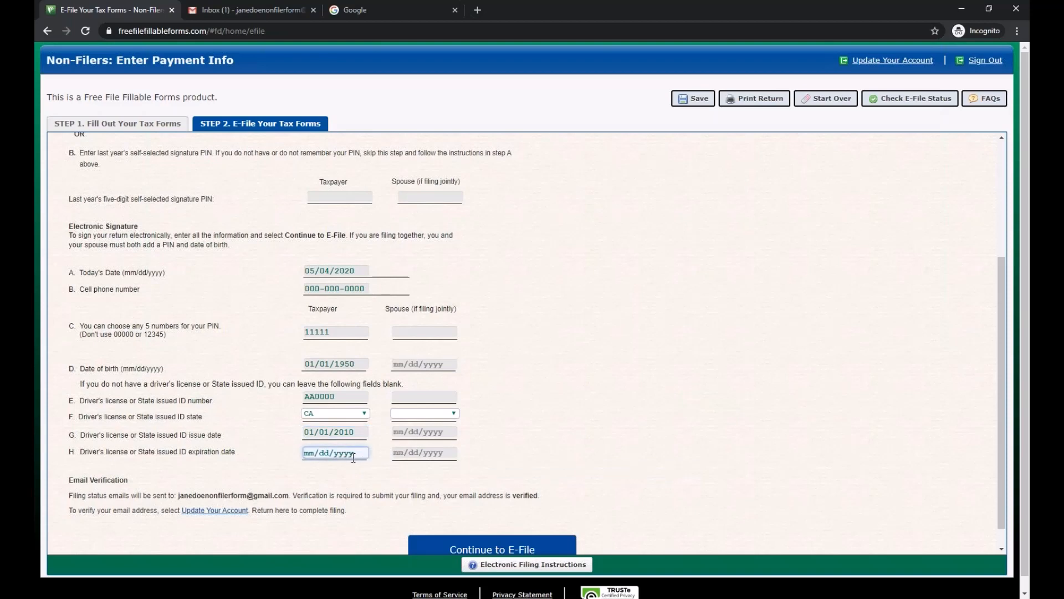
pyautogui.write('01/01/2020')
pyautogui.click(513, 347)
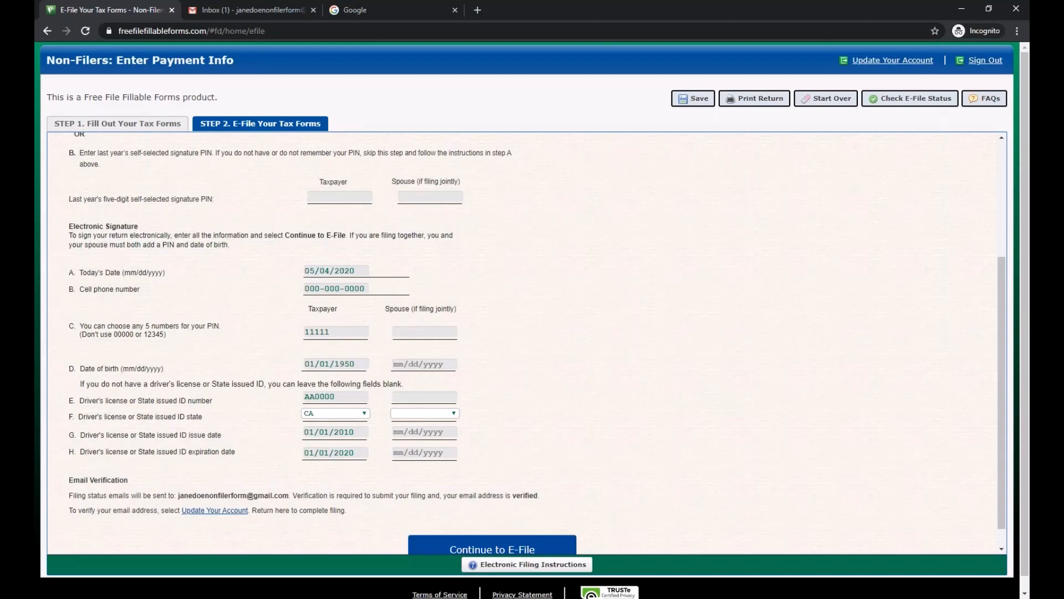
# - Highlight the Email Verification note and verified address, then switch to the Gmail inbox tab
pyautogui.scroll(-1, 580, 277)
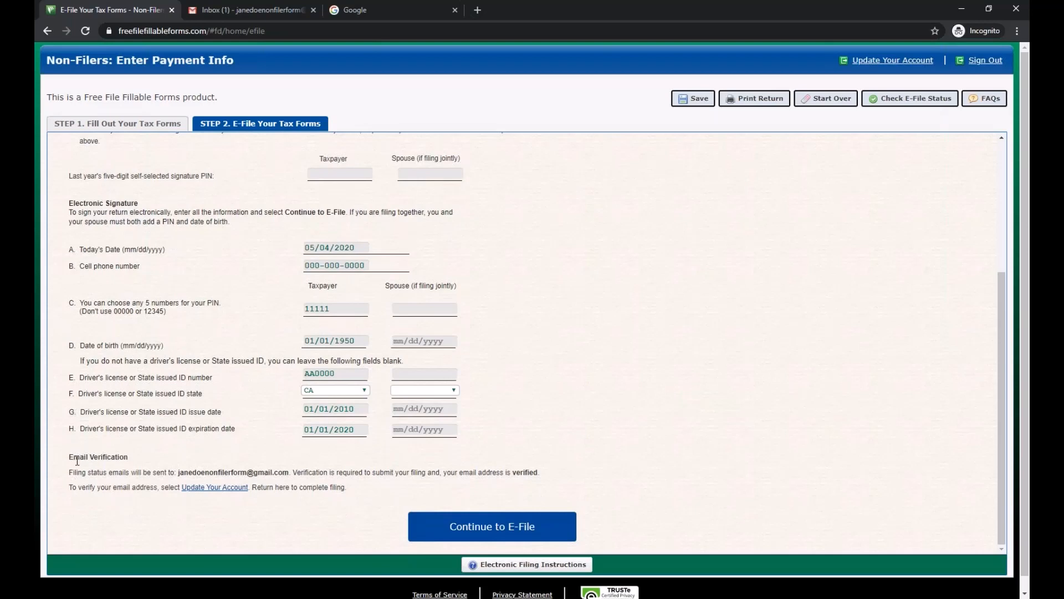
pyautogui.moveTo(74, 458); pyautogui.dragTo(188, 474)
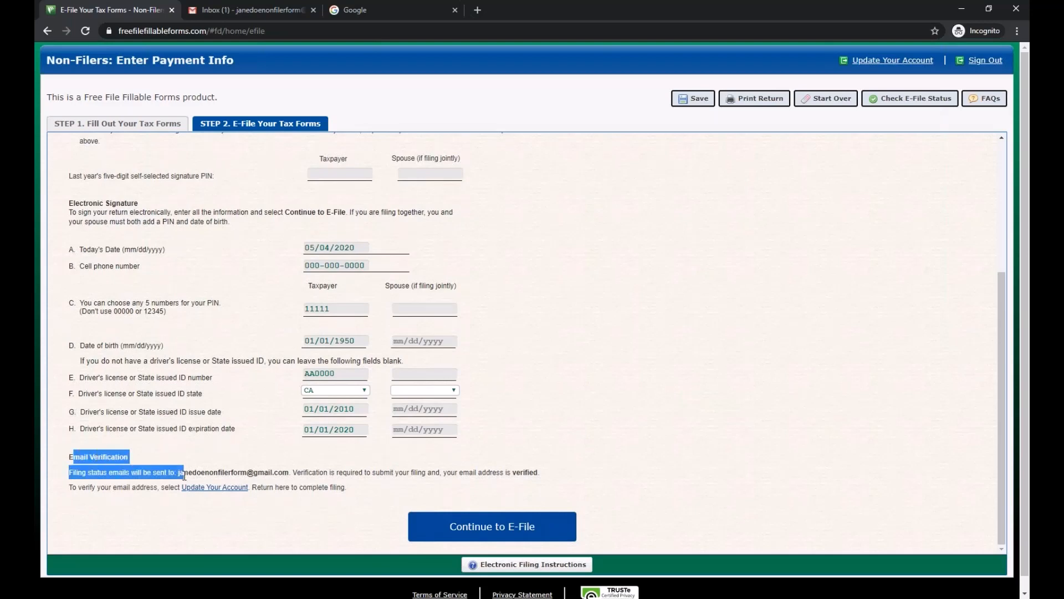
pyautogui.click(276, 480)
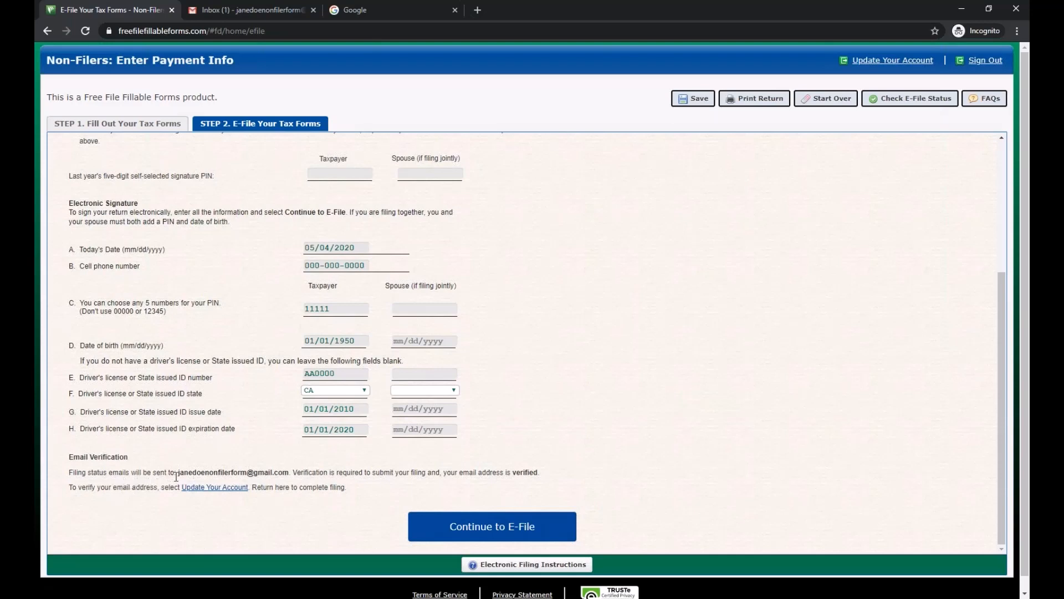
pyautogui.moveTo(179, 472); pyautogui.dragTo(289, 472)
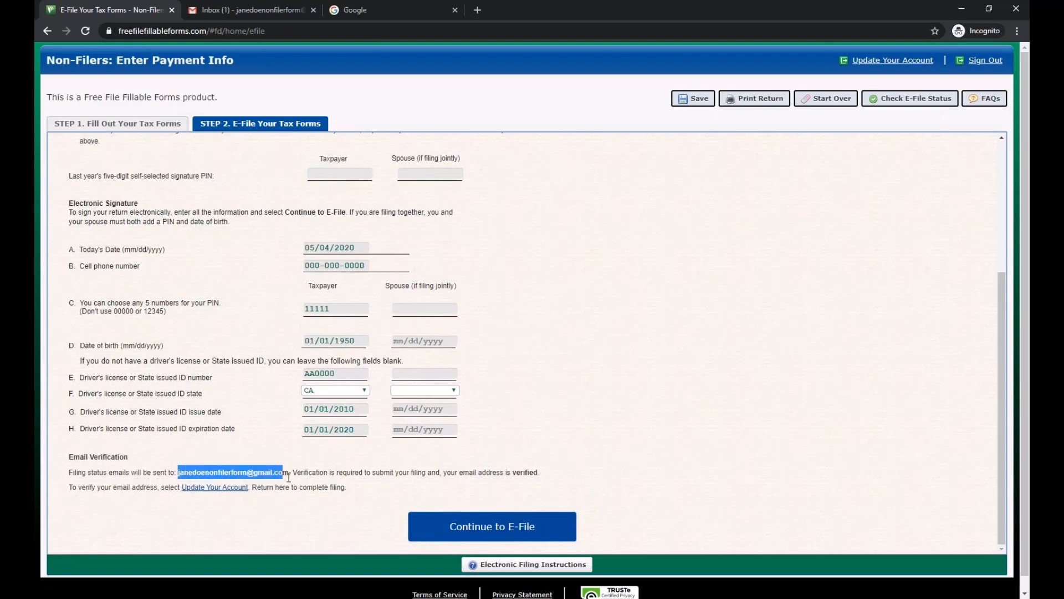
pyautogui.click(290, 478)
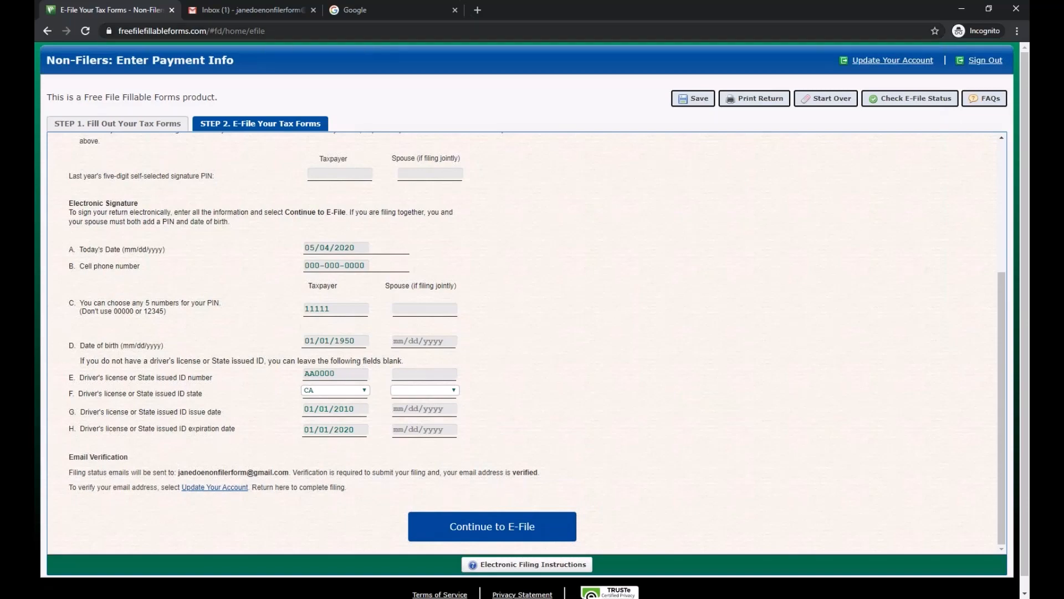
pyautogui.click(250, 10)
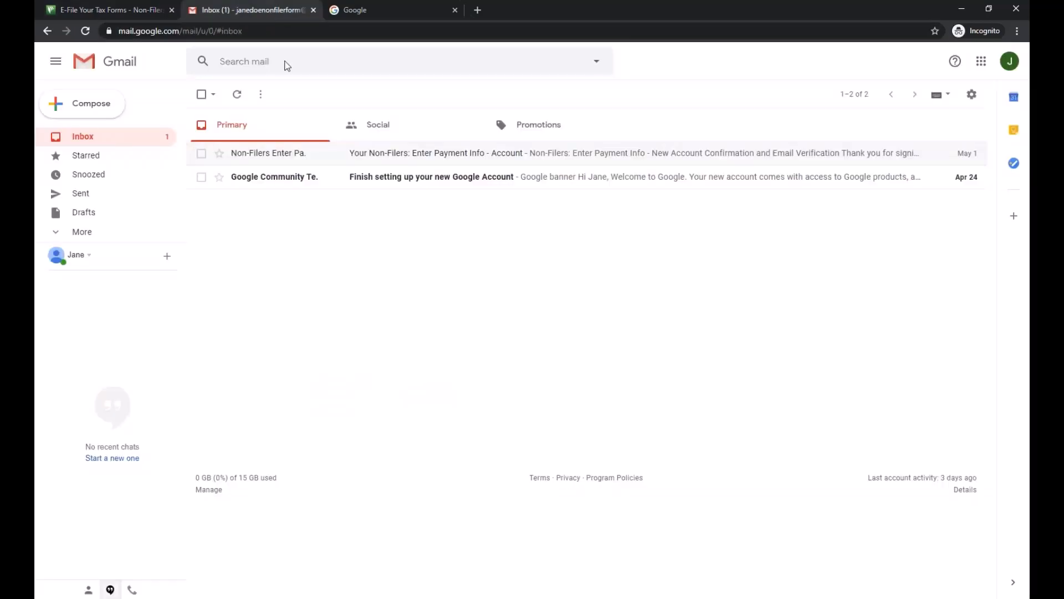
# - Open the Non-Filers account confirmation email, then return to the E-File Your Tax Forms tab
pyautogui.click(441, 161)
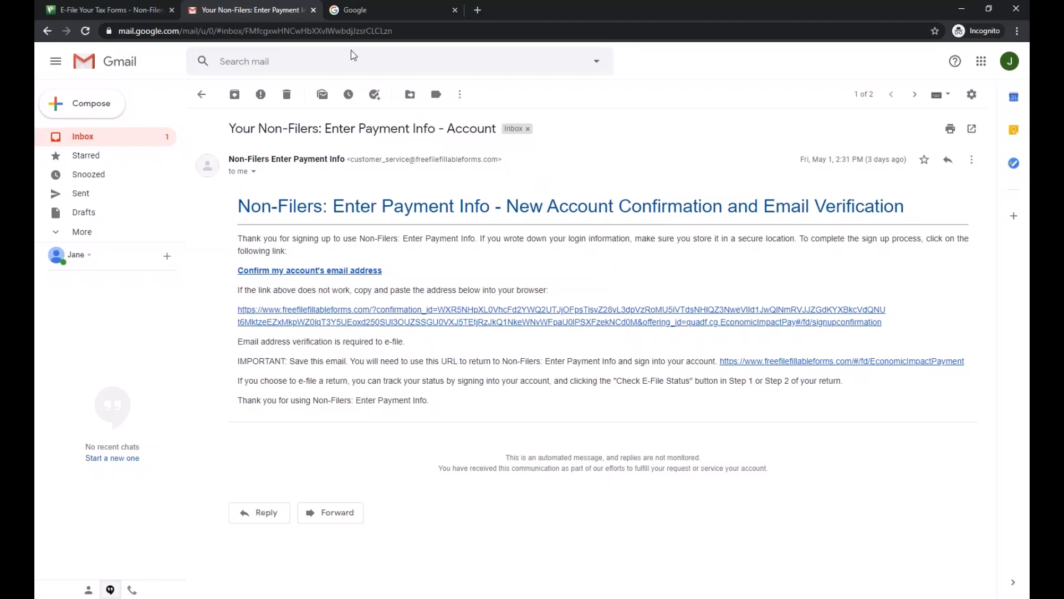
pyautogui.click(146, 10)
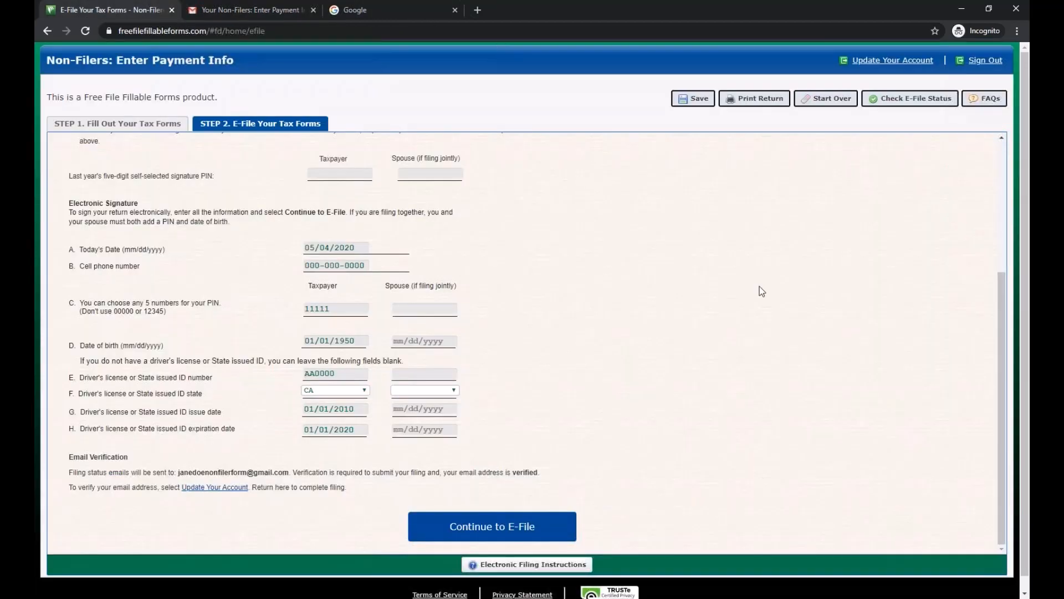
# - Review the bottom of the Step 2 form and continue to e-file
pyautogui.moveTo(540, 475); pyautogui.dragTo(523, 474)
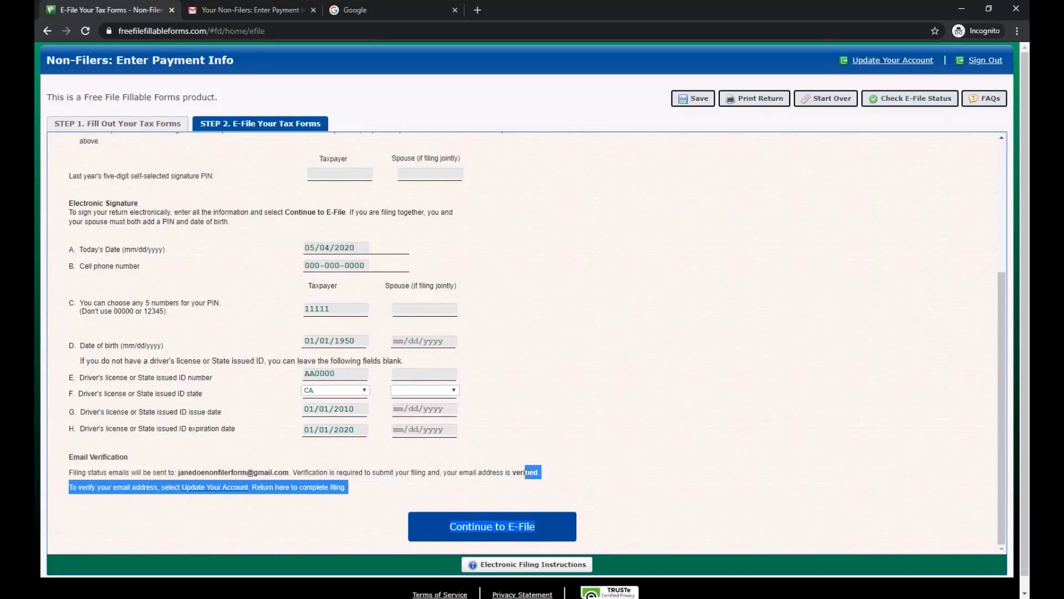
pyautogui.click(513, 475)
pyautogui.scroll(1, 134, 334)
pyautogui.scroll(1, 135, 334)
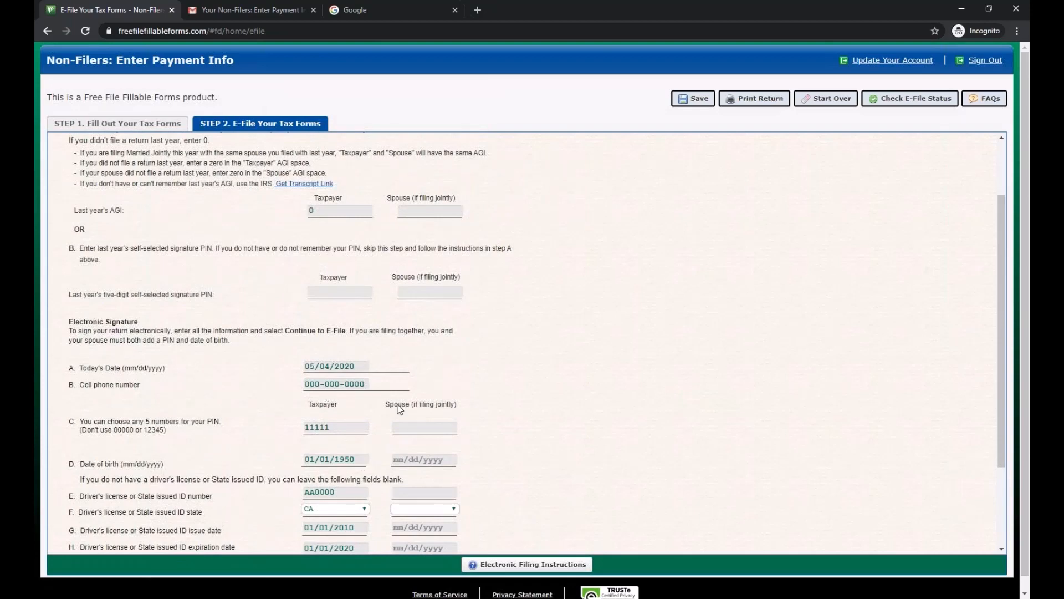
pyautogui.scroll(-1, 167, 225)
pyautogui.scroll(-1, 167, 225)
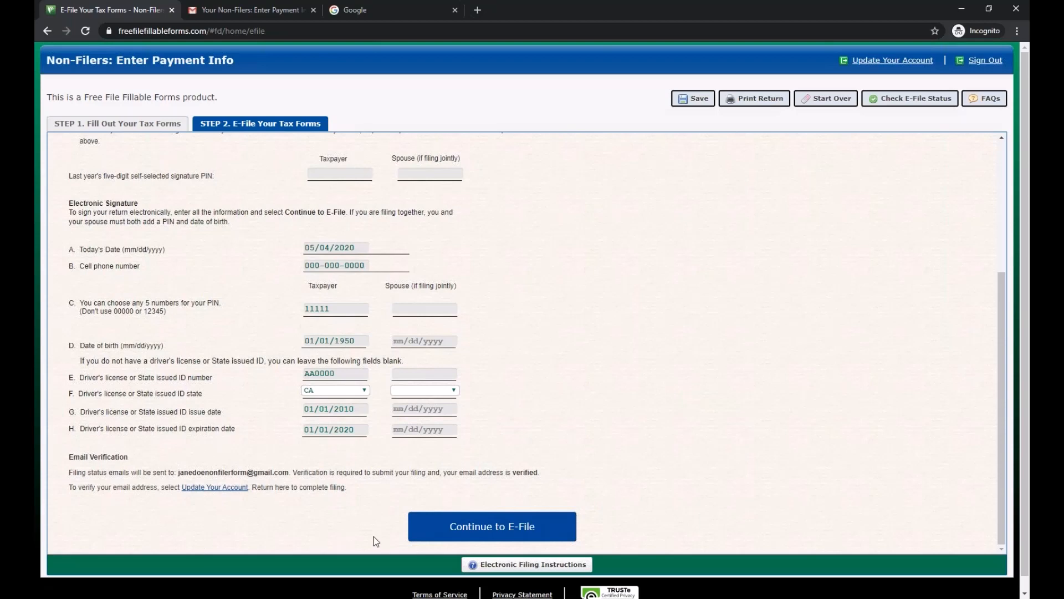
pyautogui.click(466, 536)
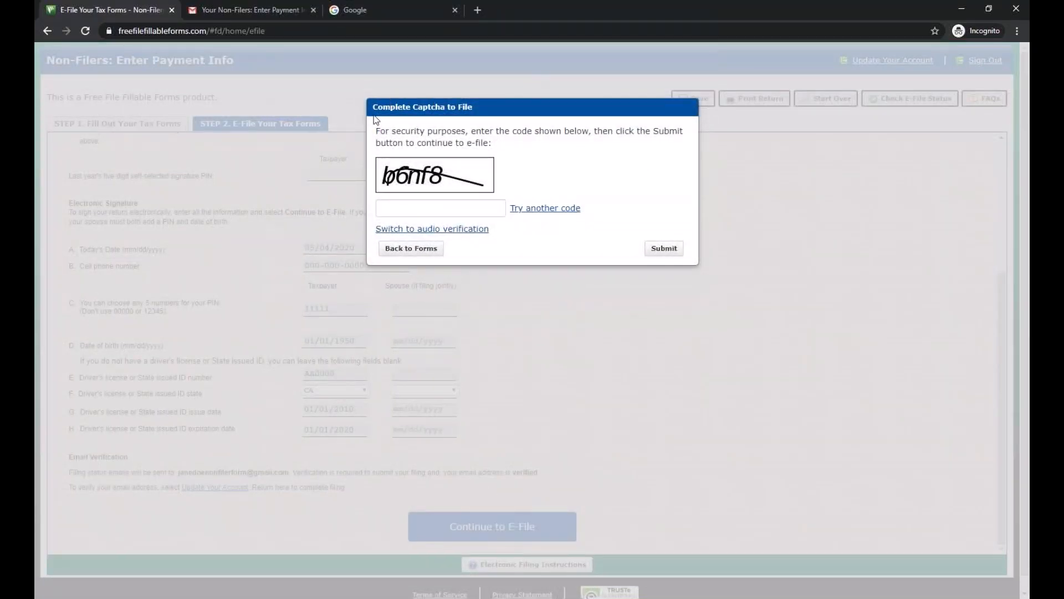
# - Enter the captcha code, close its dialog, and present PowerPoint's Contact Us slide full-screen
pyautogui.click(405, 212)
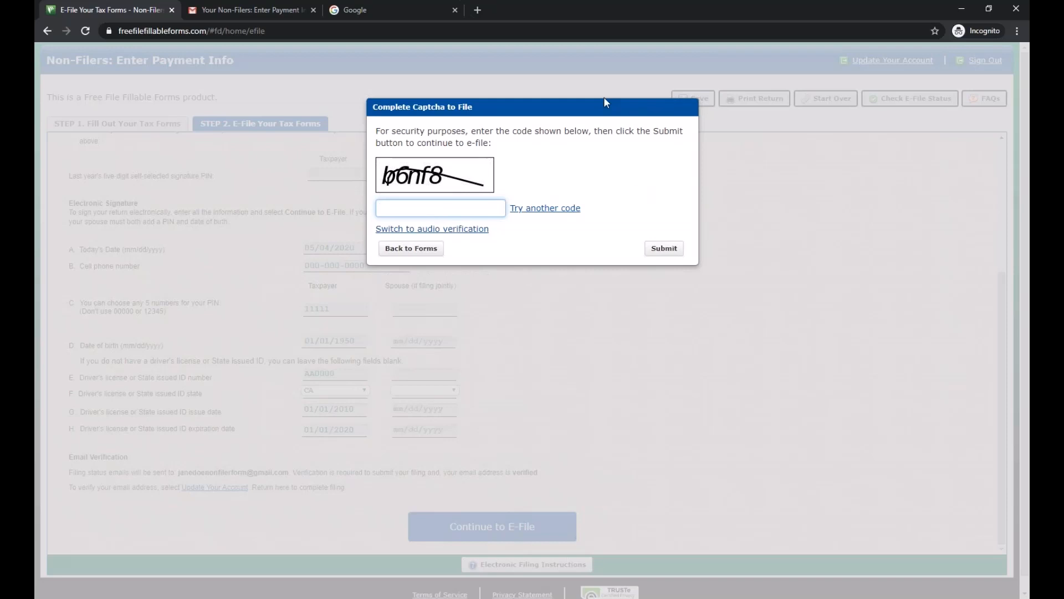
pyautogui.write('b6nf8')
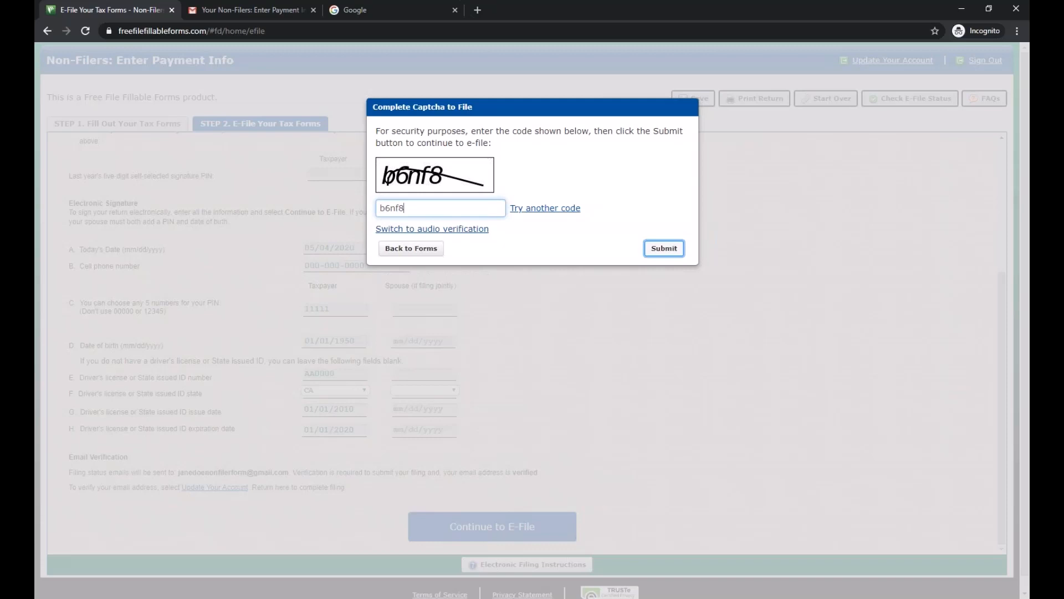
pyautogui.click(426, 251)
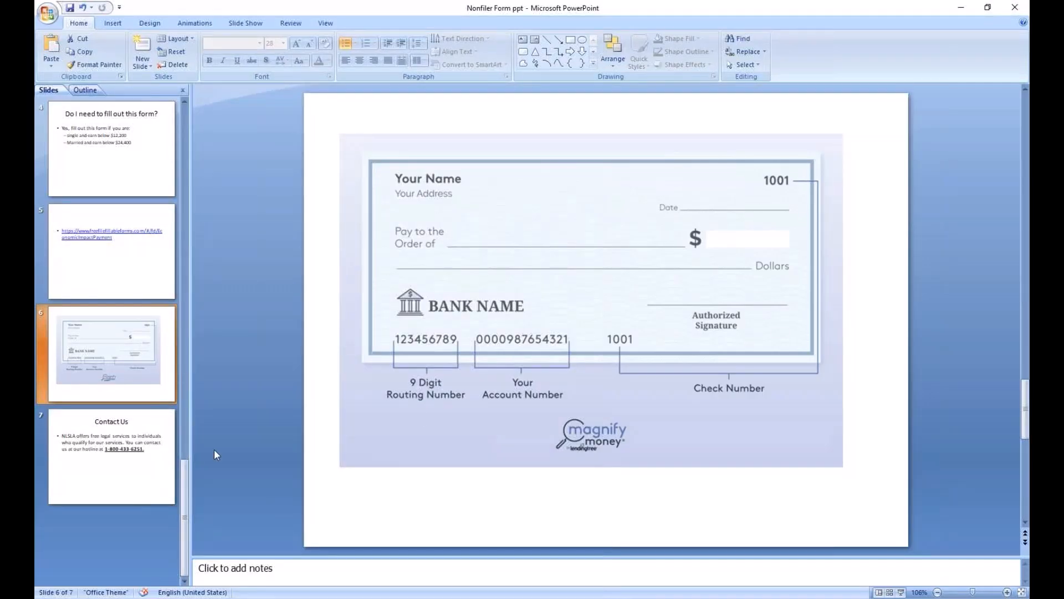
pyautogui.click(101, 464)
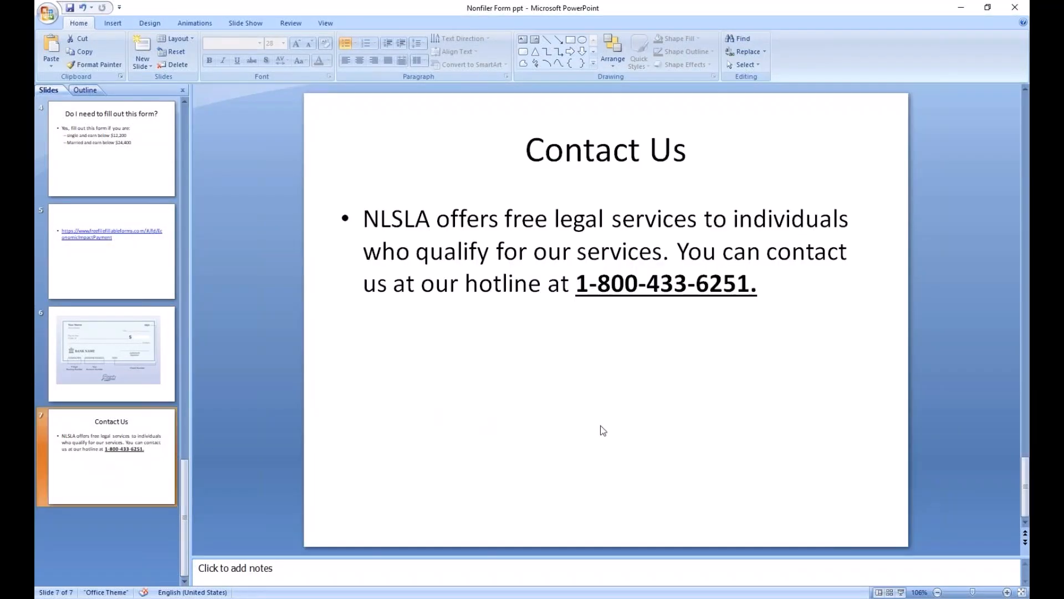
pyautogui.click(902, 592)
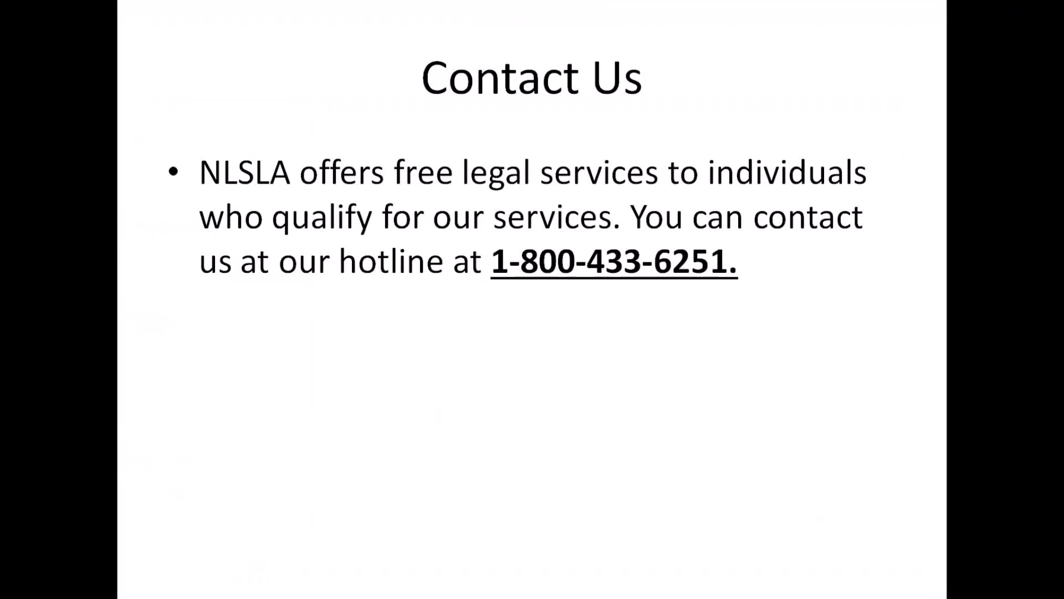